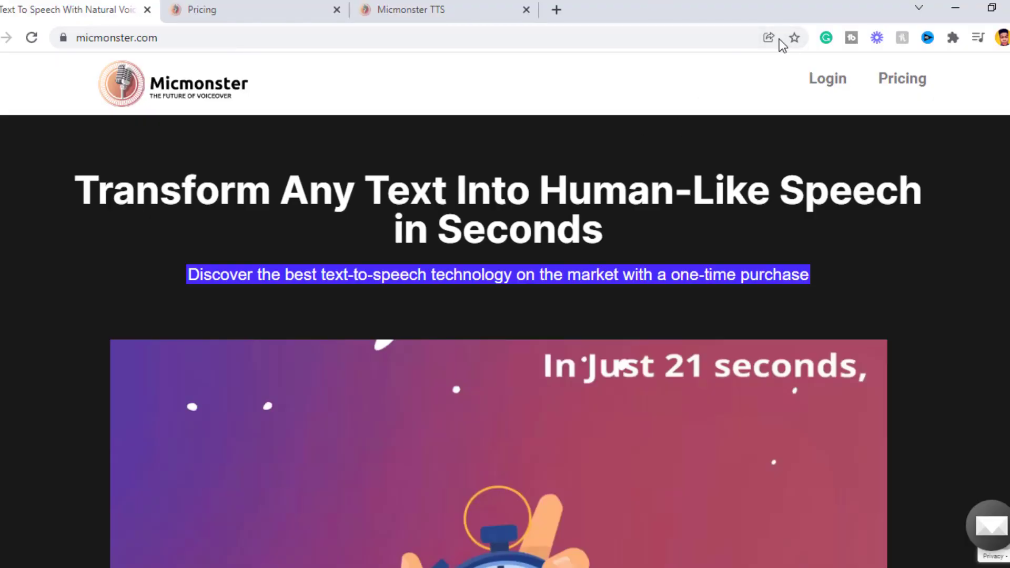
scroll(505, 316, down, 1)
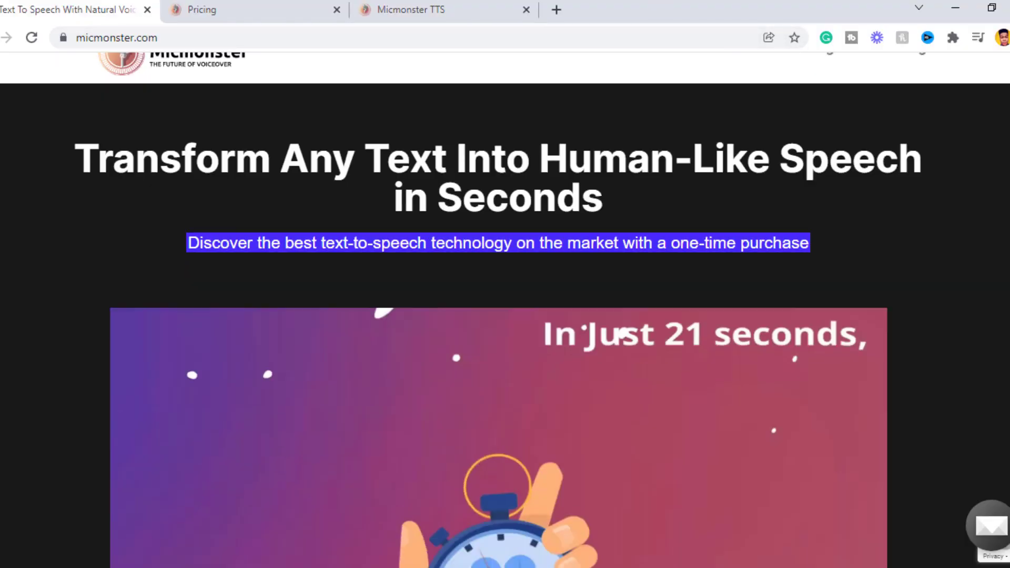
scroll(505, 316, down, 2)
scroll(506, 317, down, 1)
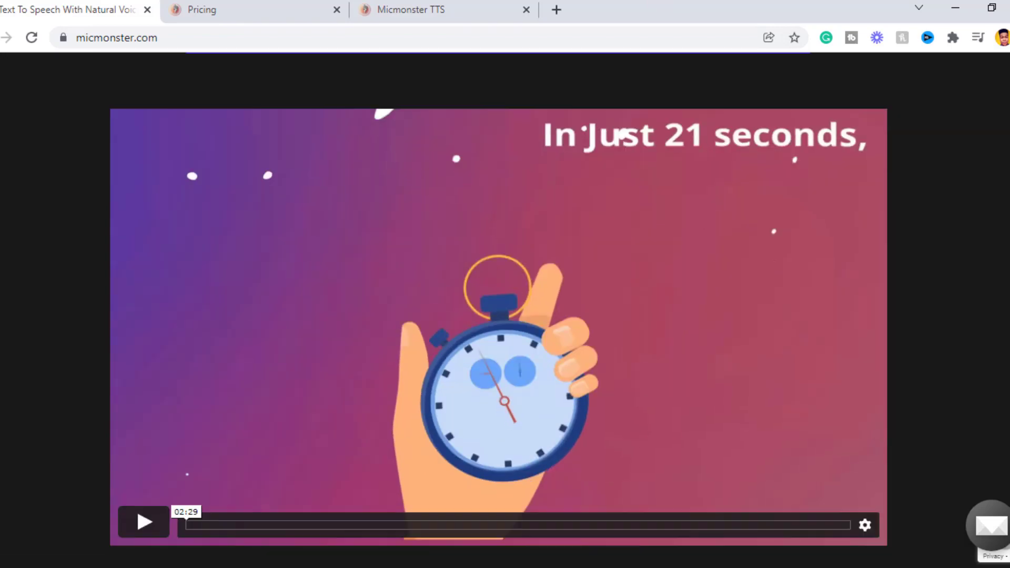
scroll(505, 316, down, 3)
scroll(505, 316, down, 3)
scroll(505, 316, down, 4)
scroll(505, 316, down, 3)
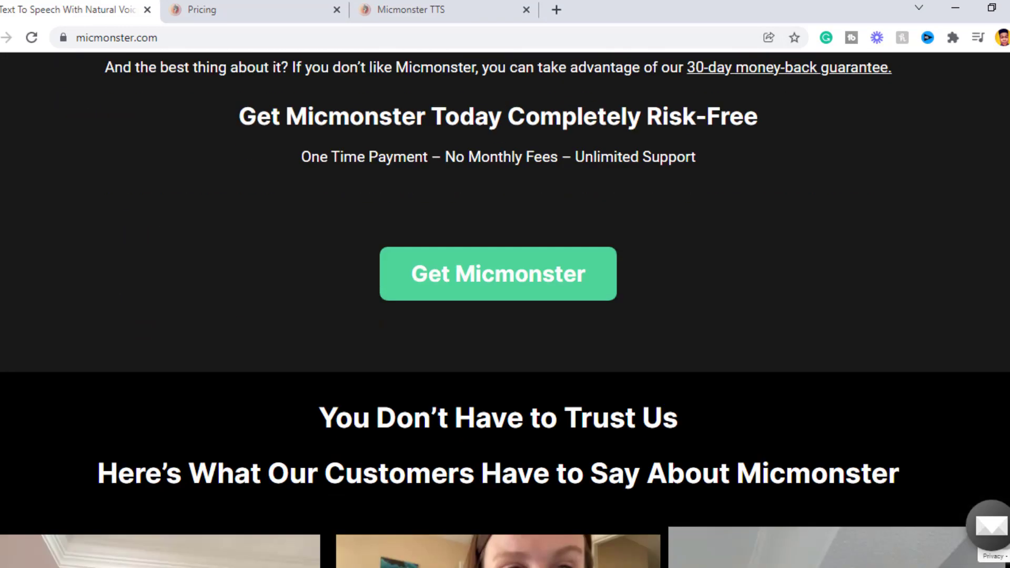
scroll(505, 316, down, 3)
scroll(506, 316, down, 1)
scroll(505, 316, down, 1)
scroll(505, 316, down, 1)
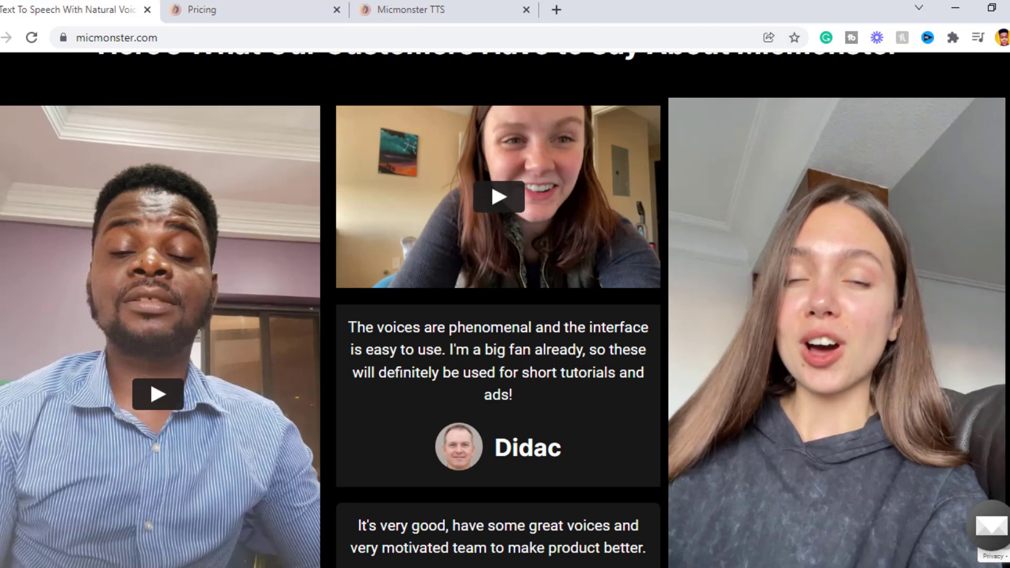
scroll(505, 317, down, 1)
scroll(505, 316, down, 3)
scroll(505, 316, down, 1)
scroll(505, 316, down, 3)
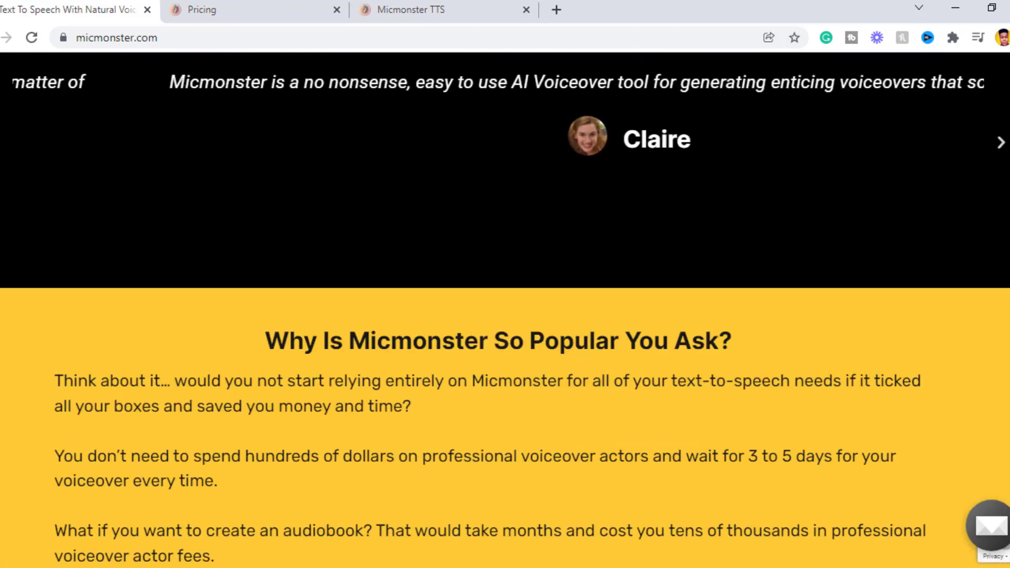
scroll(505, 316, down, 1)
scroll(506, 316, down, 1)
scroll(505, 316, down, 1)
scroll(505, 315, down, 1)
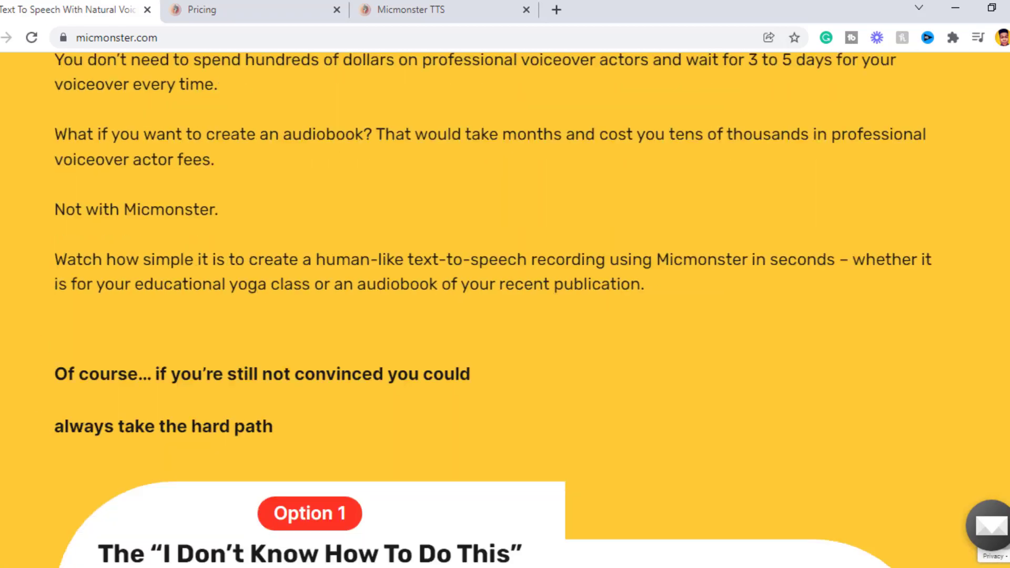
scroll(505, 315, down, 1)
scroll(506, 316, down, 2)
scroll(505, 316, down, 1)
scroll(505, 316, down, 2)
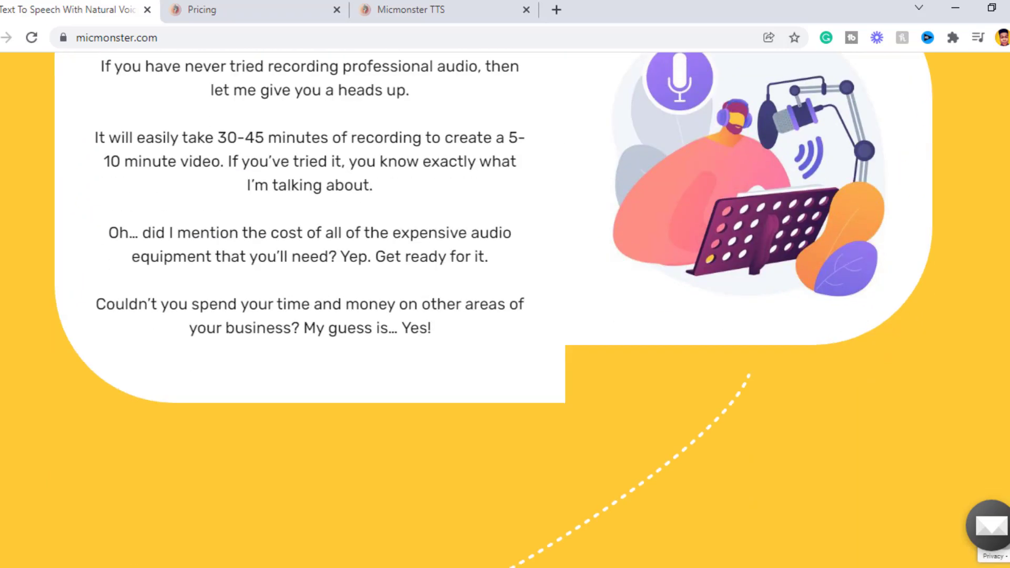
scroll(505, 316, down, 2)
scroll(505, 315, down, 2)
scroll(505, 316, down, 5)
scroll(505, 315, down, 3)
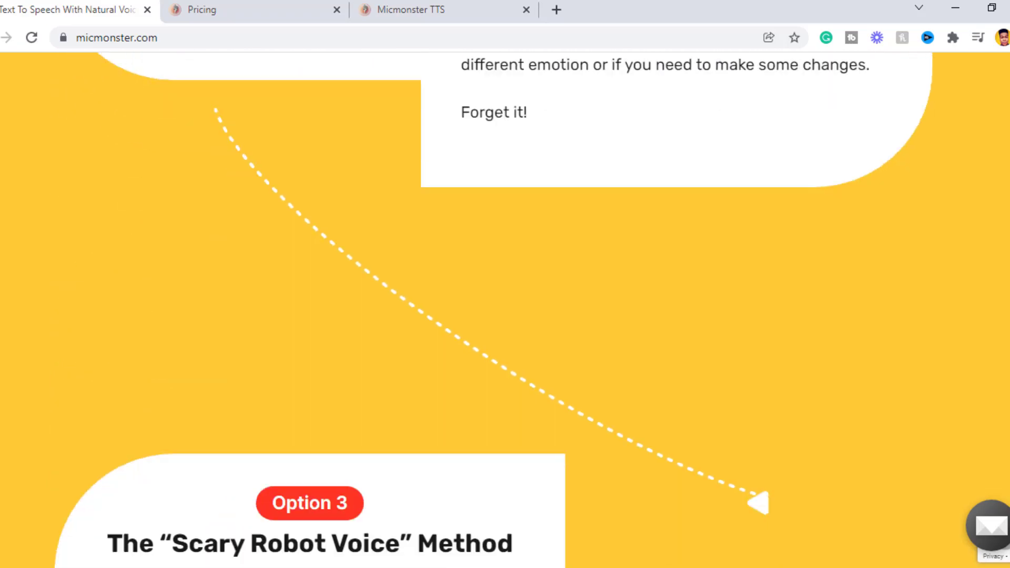
scroll(505, 316, down, 5)
scroll(505, 315, down, 3)
scroll(505, 315, down, 5)
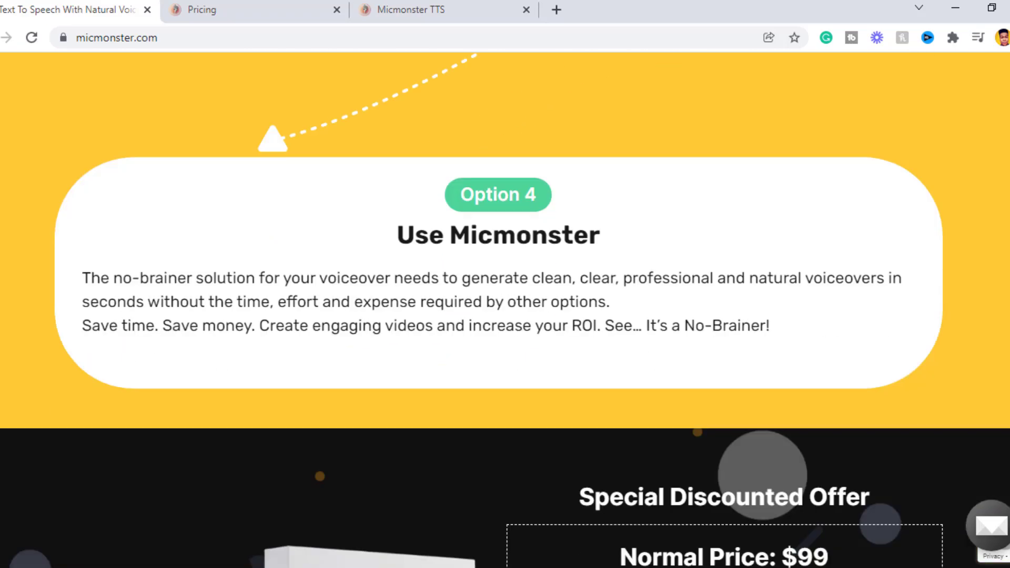
scroll(505, 316, down, 1)
scroll(505, 316, down, 1)
scroll(505, 316, down, 3)
scroll(505, 315, down, 5)
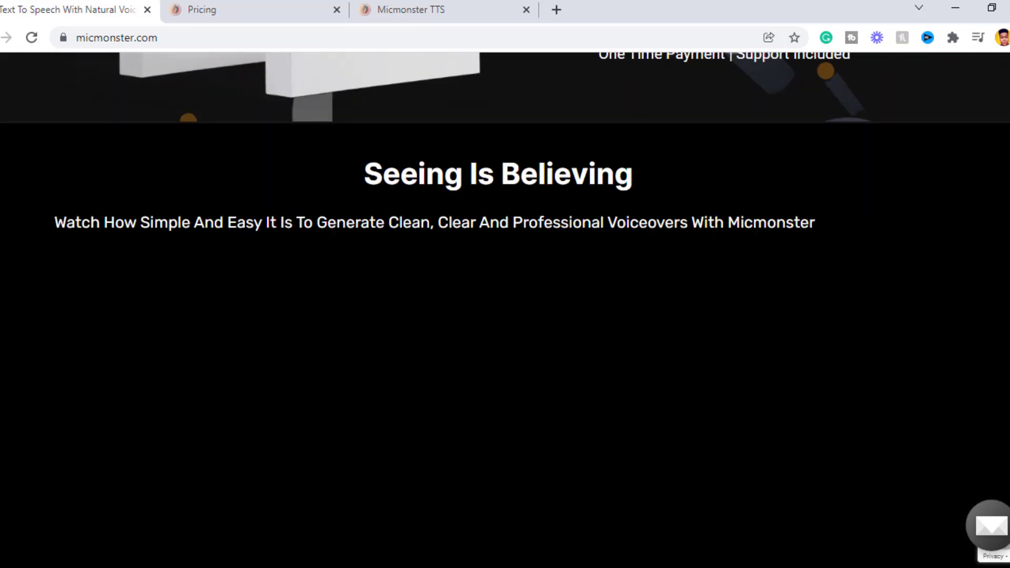
scroll(505, 316, down, 5)
scroll(505, 316, down, 5)
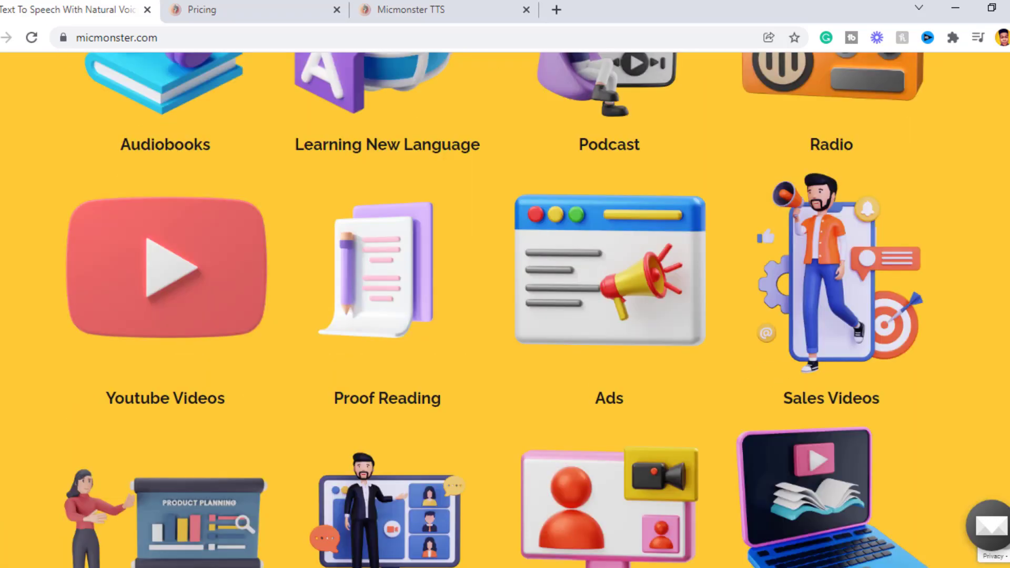
scroll(505, 316, down, 2)
scroll(505, 316, down, 5)
scroll(505, 315, down, 3)
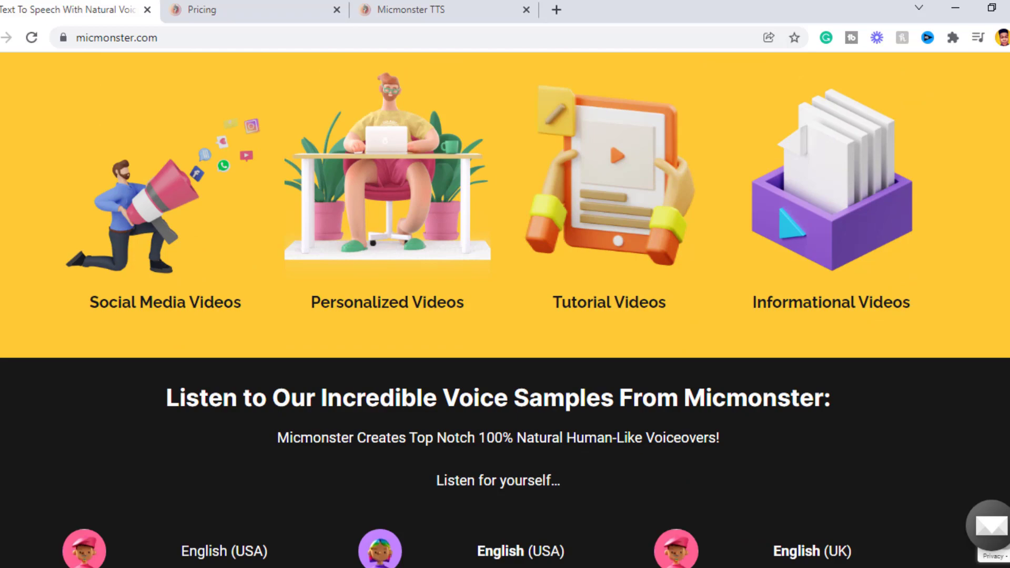
scroll(505, 316, down, 2)
scroll(505, 316, down, 3)
scroll(505, 316, down, 2)
scroll(505, 316, down, 1)
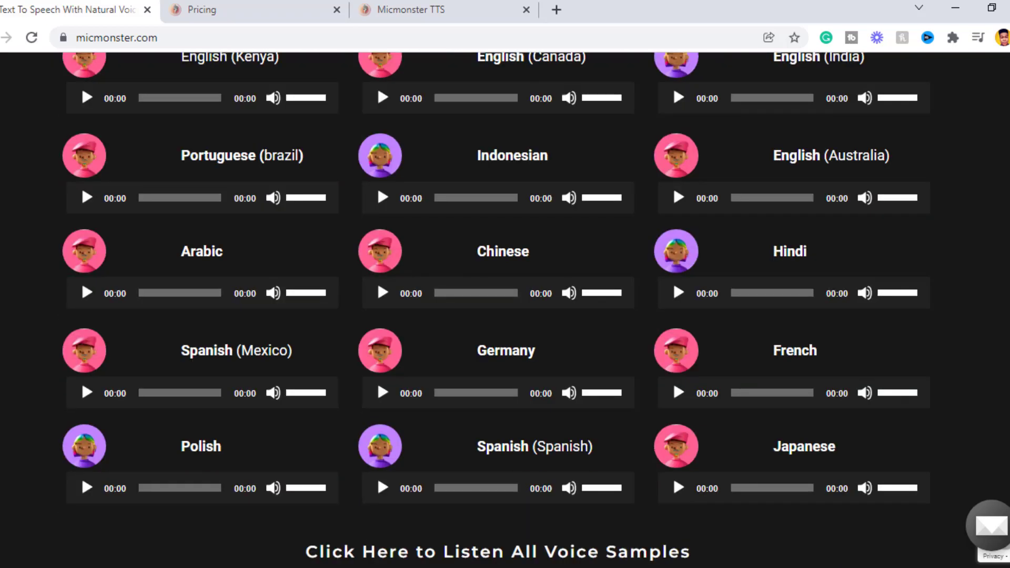
scroll(505, 316, down, 2)
scroll(505, 315, down, 1)
scroll(505, 316, down, 3)
scroll(505, 316, down, 2)
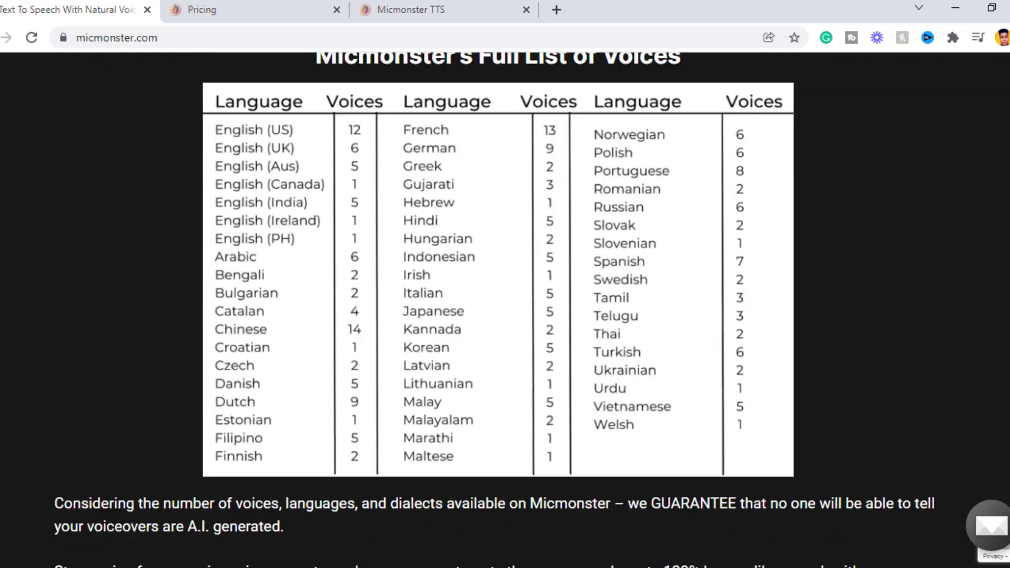
scroll(505, 316, down, 2)
scroll(505, 317, down, 3)
scroll(505, 316, down, 1)
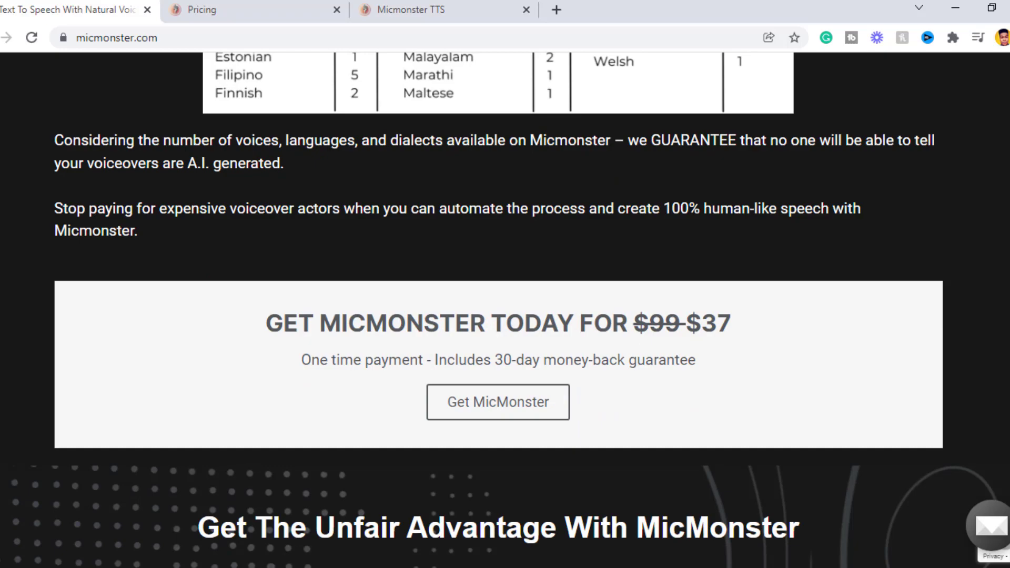
scroll(505, 315, down, 3)
scroll(505, 316, down, 3)
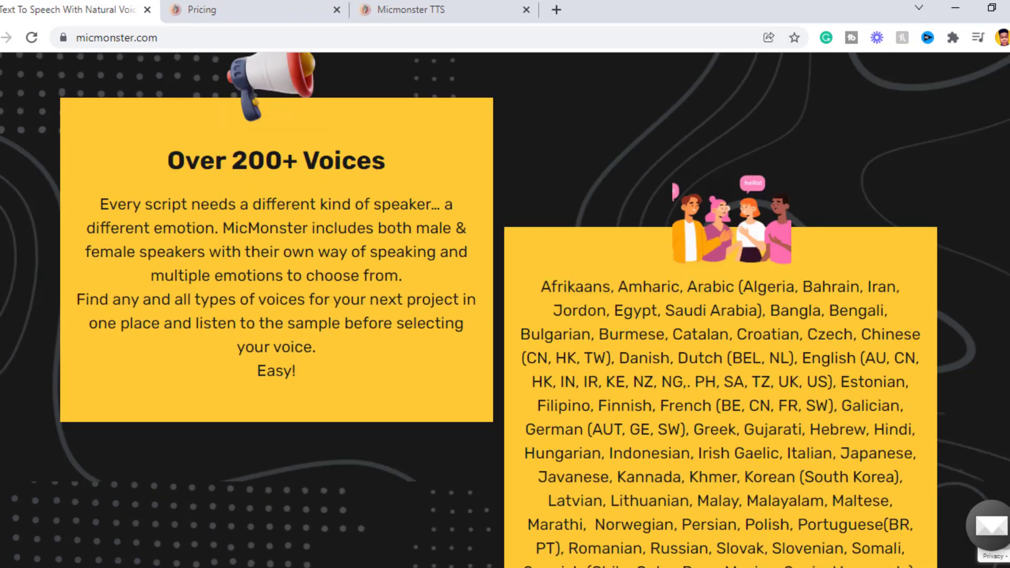
scroll(505, 315, down, 1)
scroll(505, 315, down, 3)
scroll(505, 316, down, 1)
scroll(505, 316, down, 1)
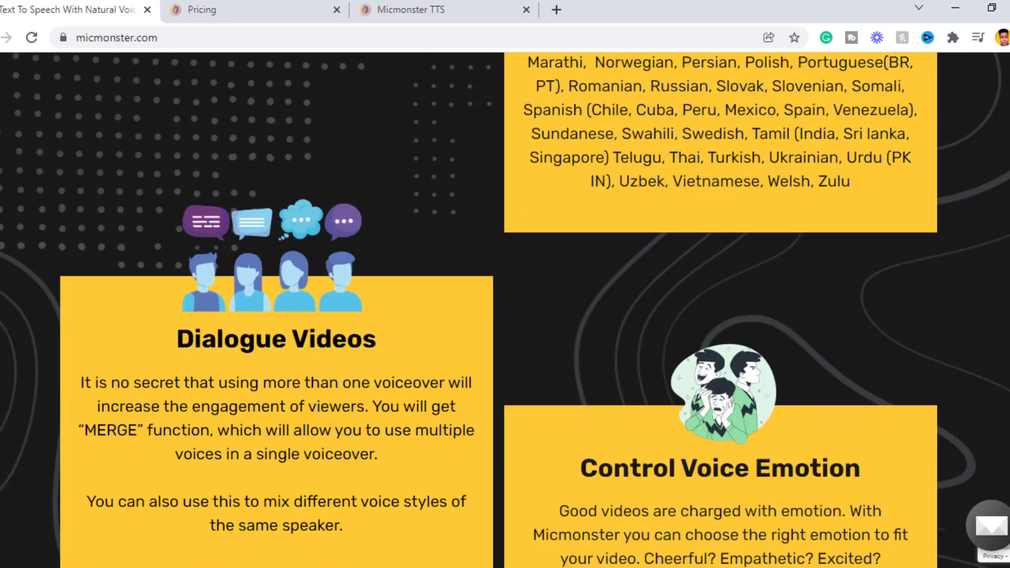
scroll(505, 316, down, 3)
scroll(505, 315, down, 1)
scroll(505, 316, down, 1)
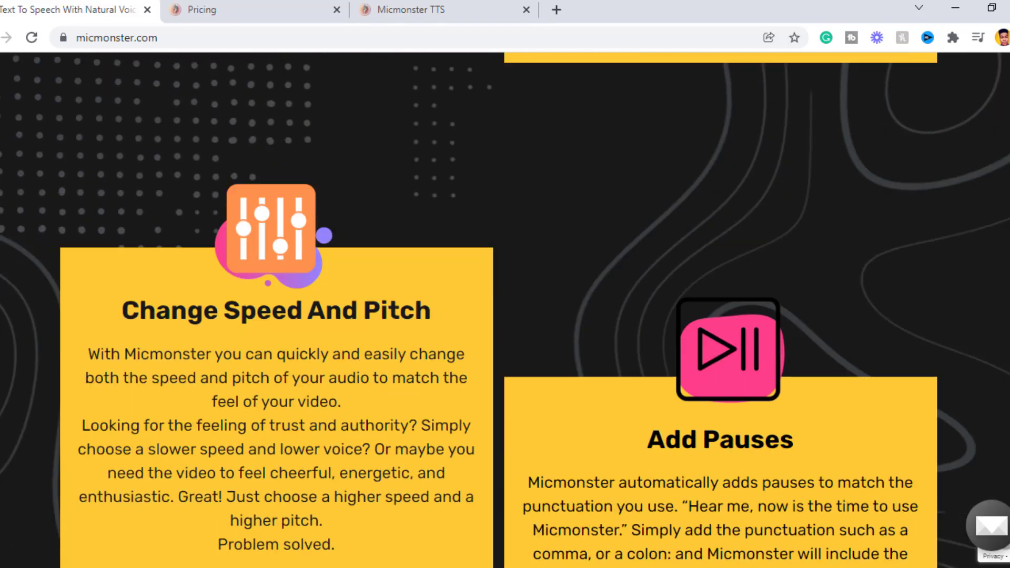
scroll(505, 316, down, 1)
- Switch to the Pricing tab showing the $37 one-time Standard plan
key(ctrl+Tab)
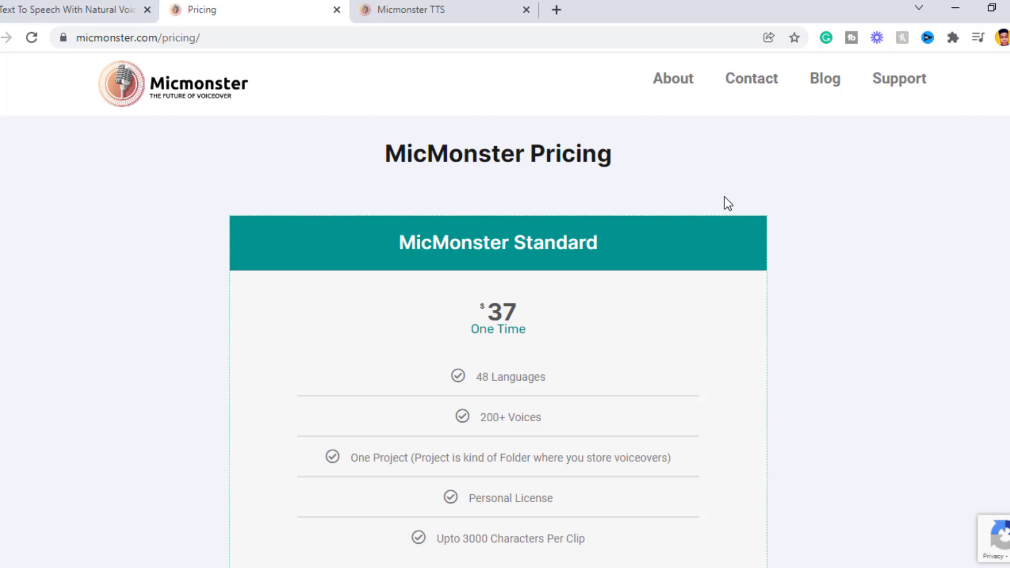
scroll(595, 146, down, 1)
scroll(595, 146, down, 1)
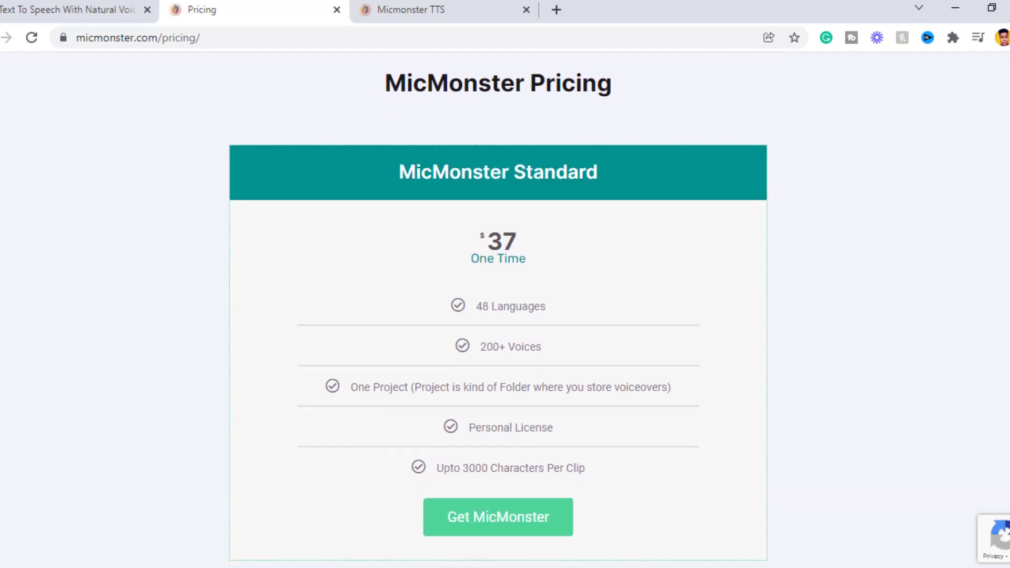
scroll(595, 147, down, 1)
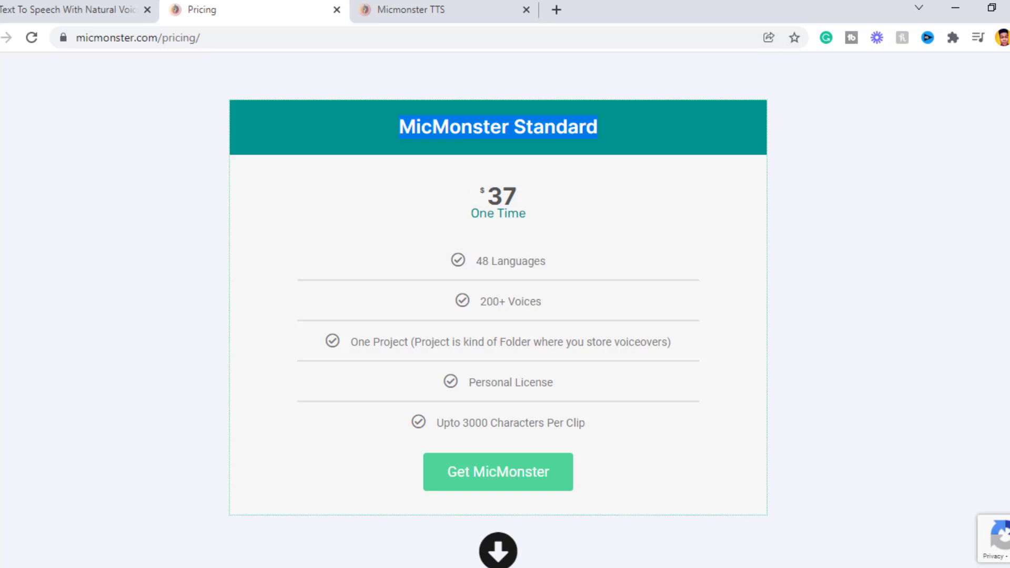
scroll(851, 278, down, 3)
scroll(850, 277, down, 1)
scroll(850, 278, down, 1)
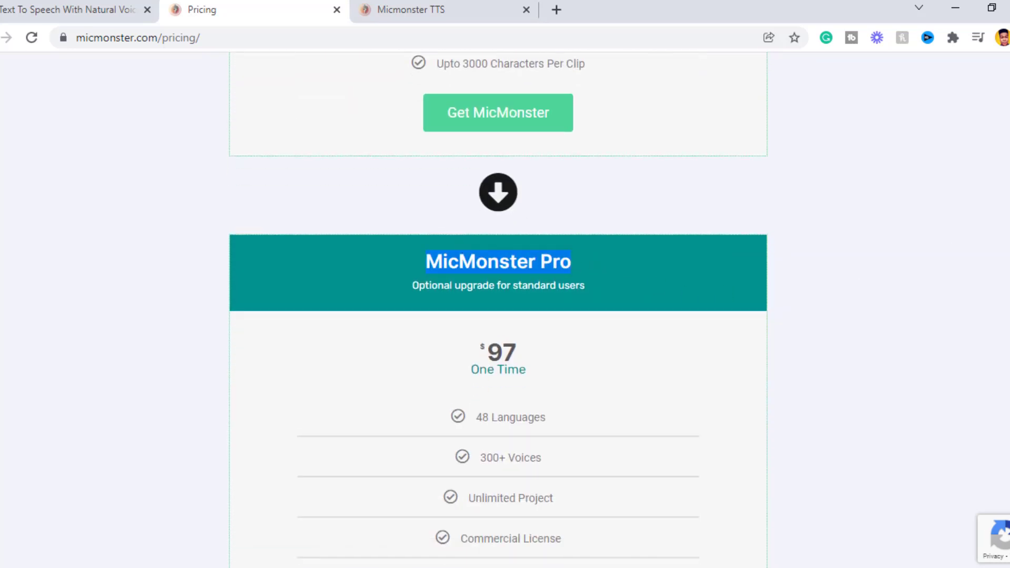
scroll(505, 316, down, 2)
scroll(505, 315, down, 2)
scroll(505, 316, down, 2)
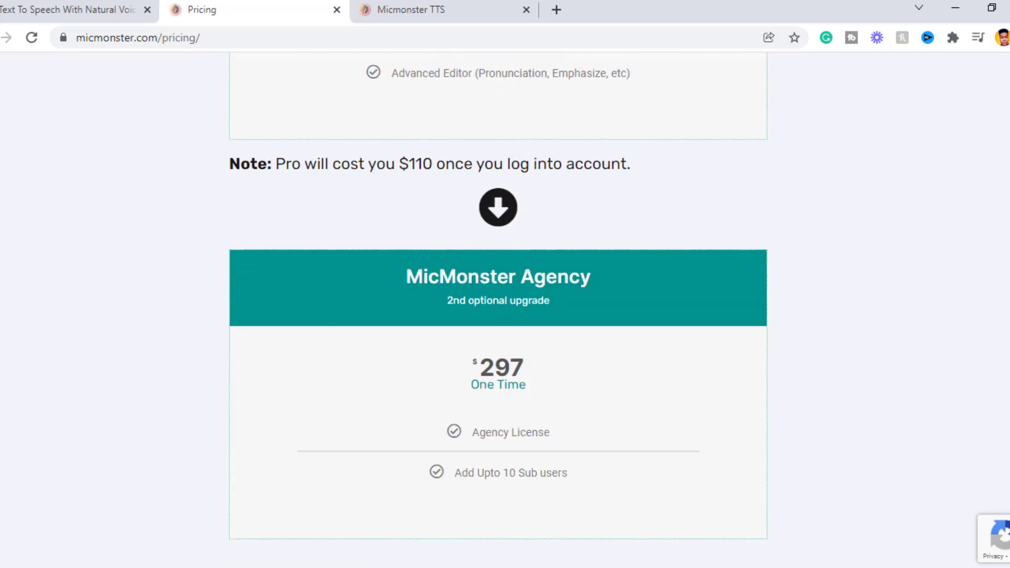
scroll(499, 329, down, 1)
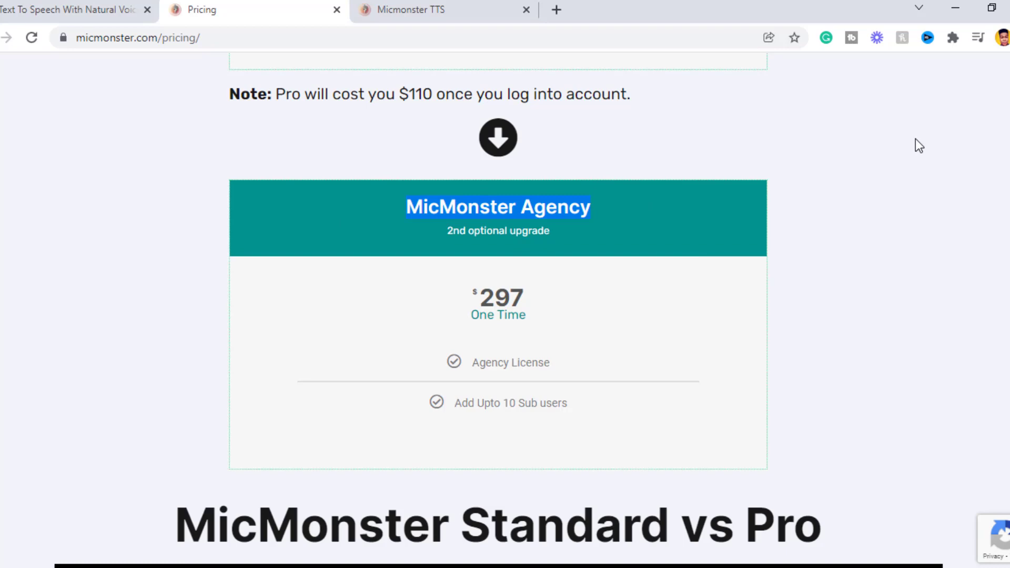
scroll(505, 316, up, 5)
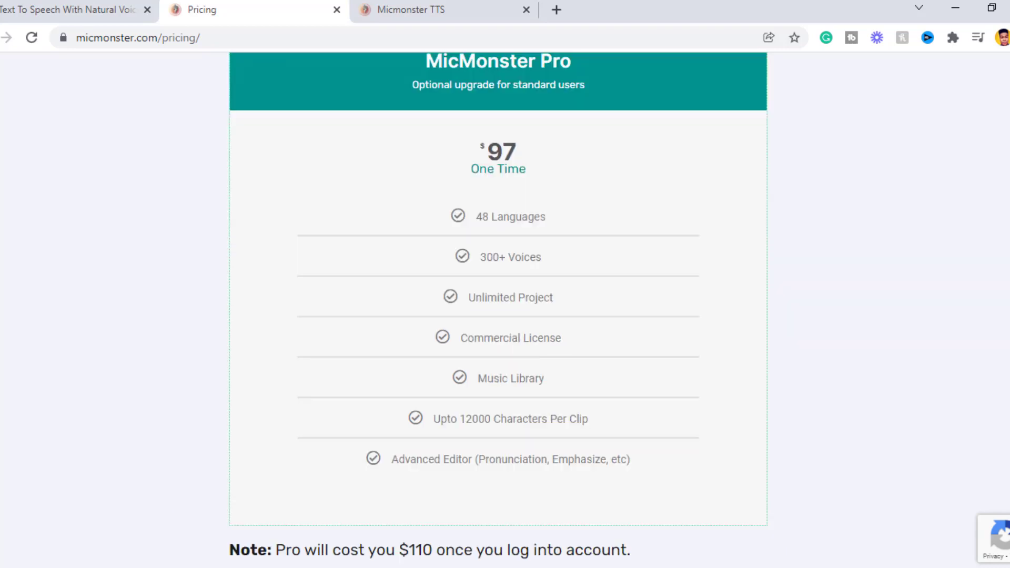
scroll(505, 317, down, 5)
scroll(506, 316, down, 3)
scroll(506, 316, up, 8)
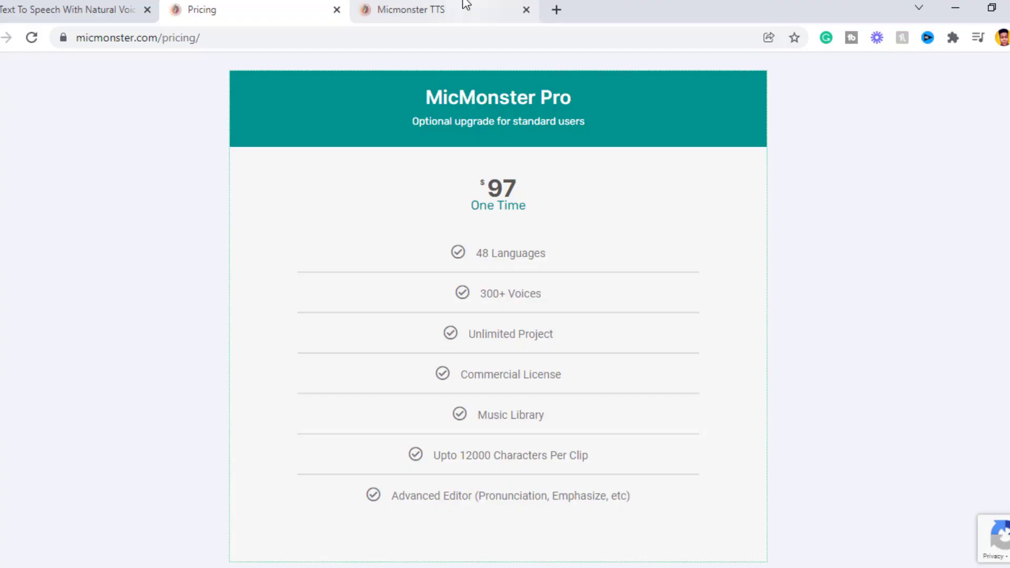
- Switch to the signed-in Micmonster TTS tab with the account profile
click(466, 7)
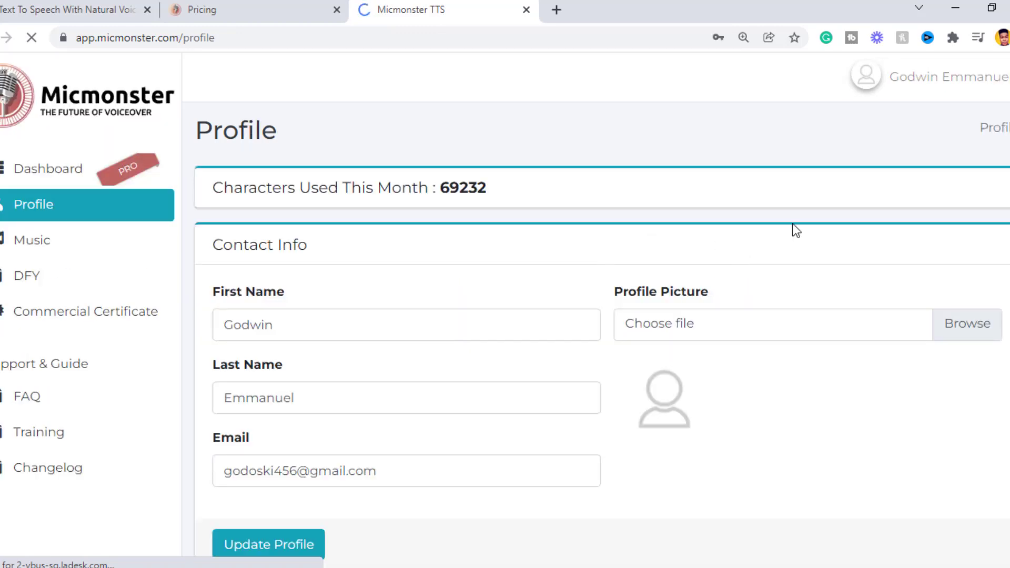
scroll(955, 227, down, 3)
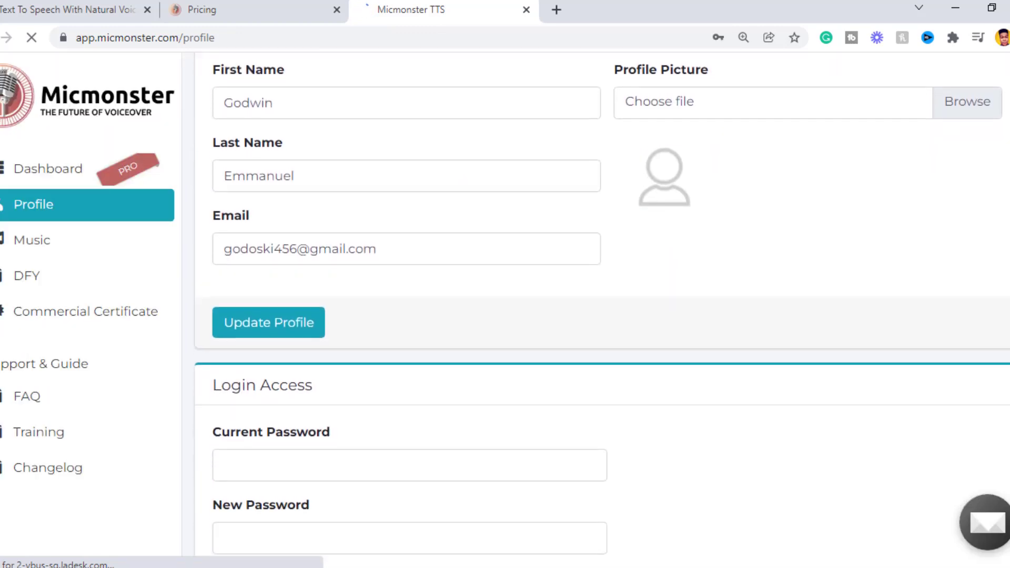
scroll(597, 313, up, 4)
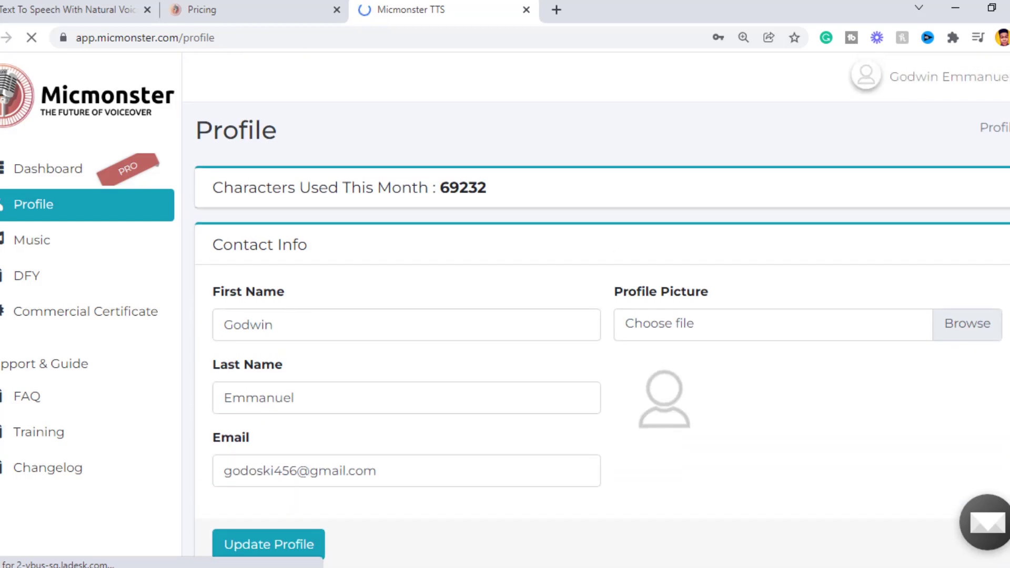
- Open the Music library and play TIME-TECHNOLOGY-11257 to its end, then dismiss its options menu
click(127, 240)
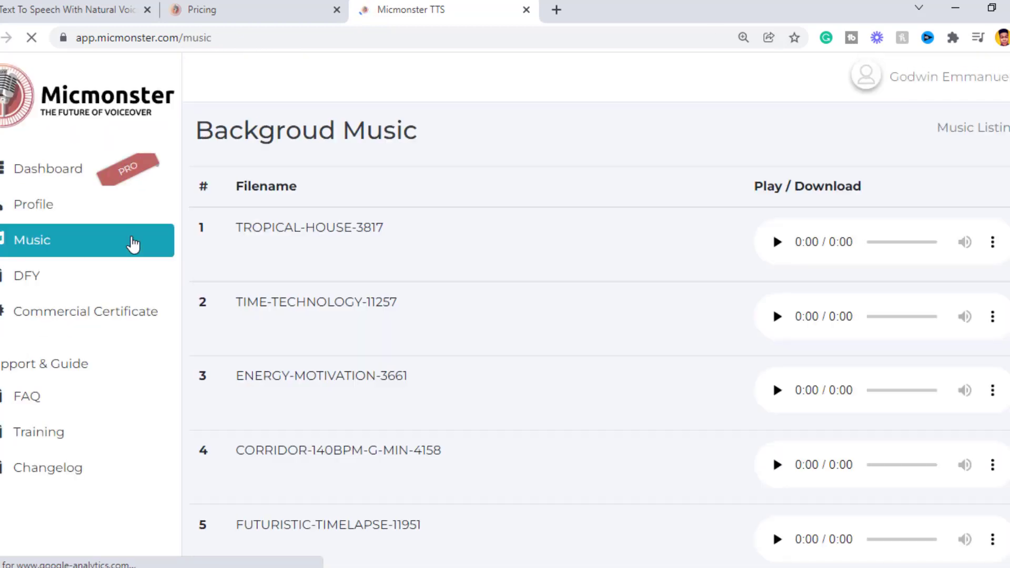
scroll(599, 312, down, 1)
scroll(600, 311, down, 4)
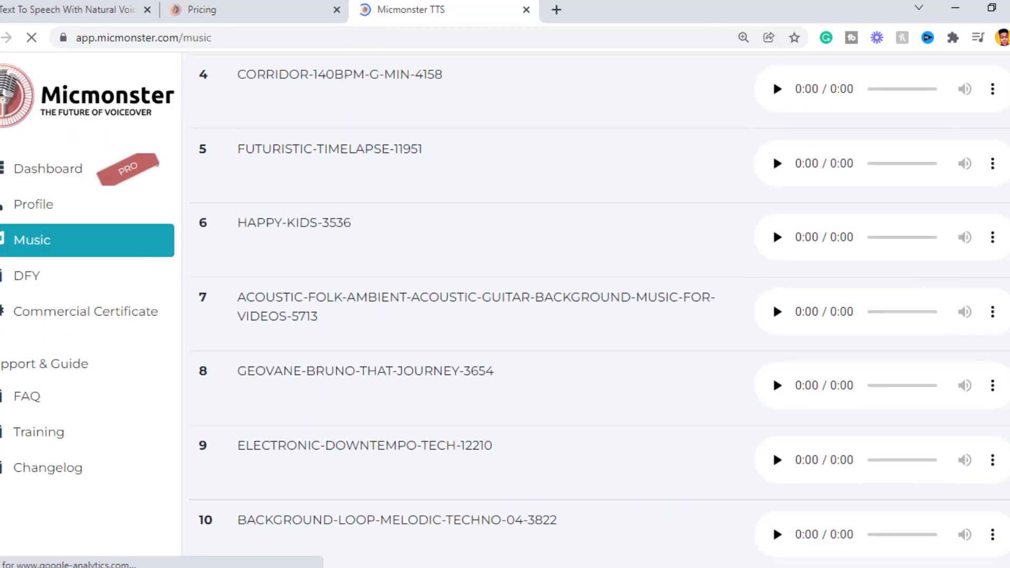
scroll(600, 312, down, 4)
scroll(600, 312, down, 3)
scroll(599, 312, down, 3)
scroll(600, 312, down, 5)
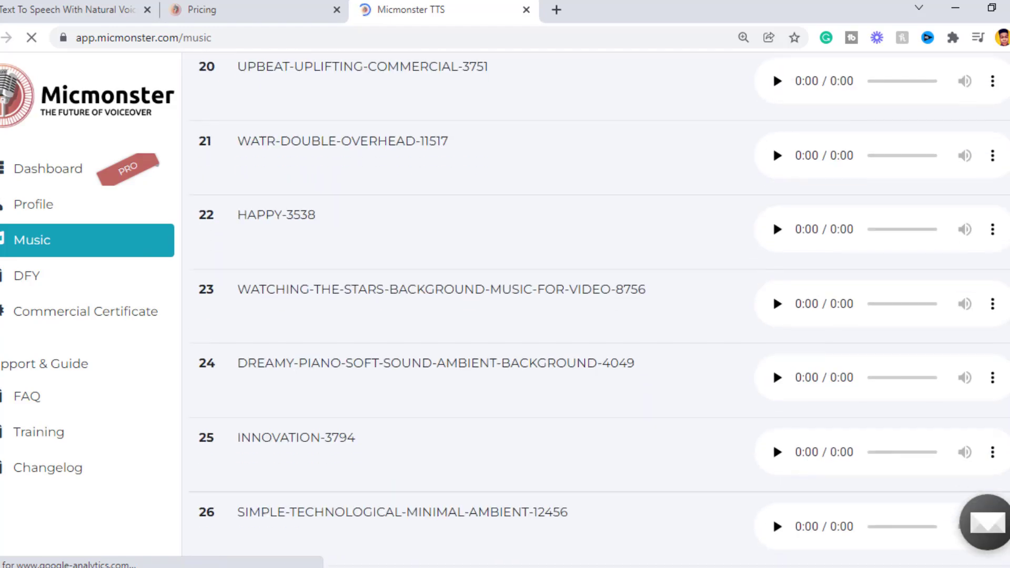
scroll(600, 312, down, 6)
scroll(600, 312, down, 6)
scroll(599, 312, down, 5)
scroll(600, 311, down, 15)
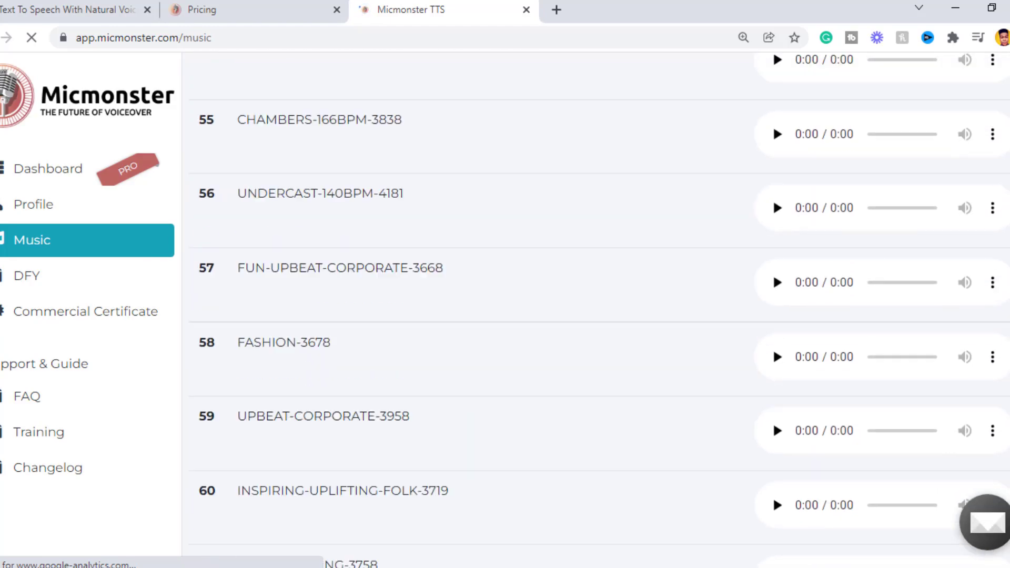
scroll(600, 312, down, 8)
scroll(599, 311, down, 9)
scroll(601, 312, up, 20)
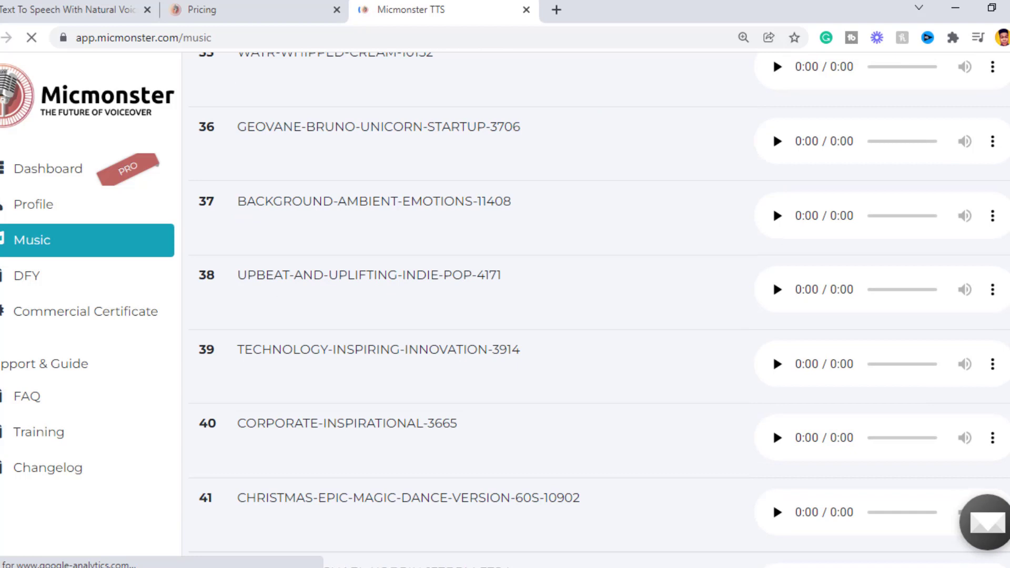
scroll(599, 312, up, 20)
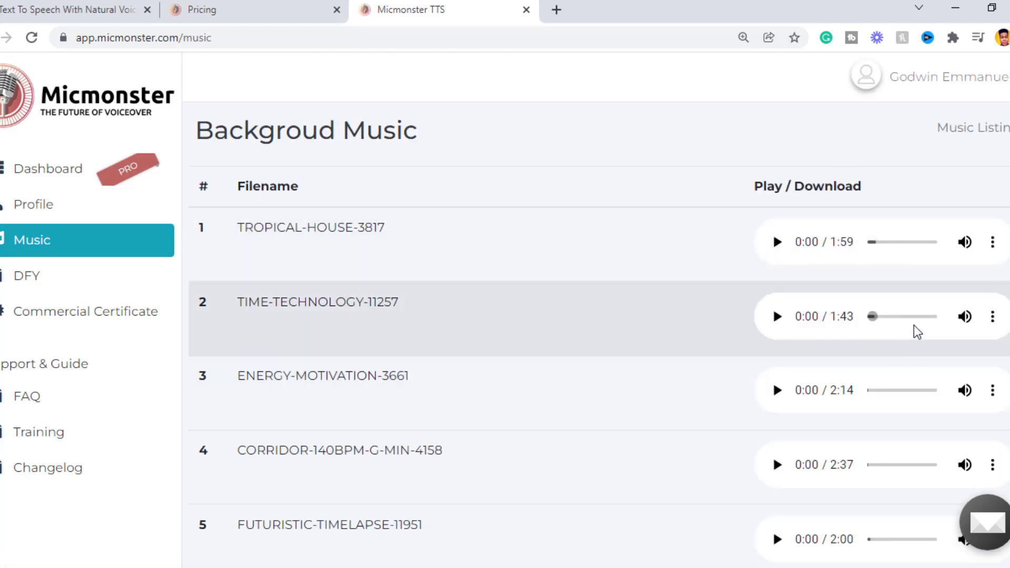
click(874, 318)
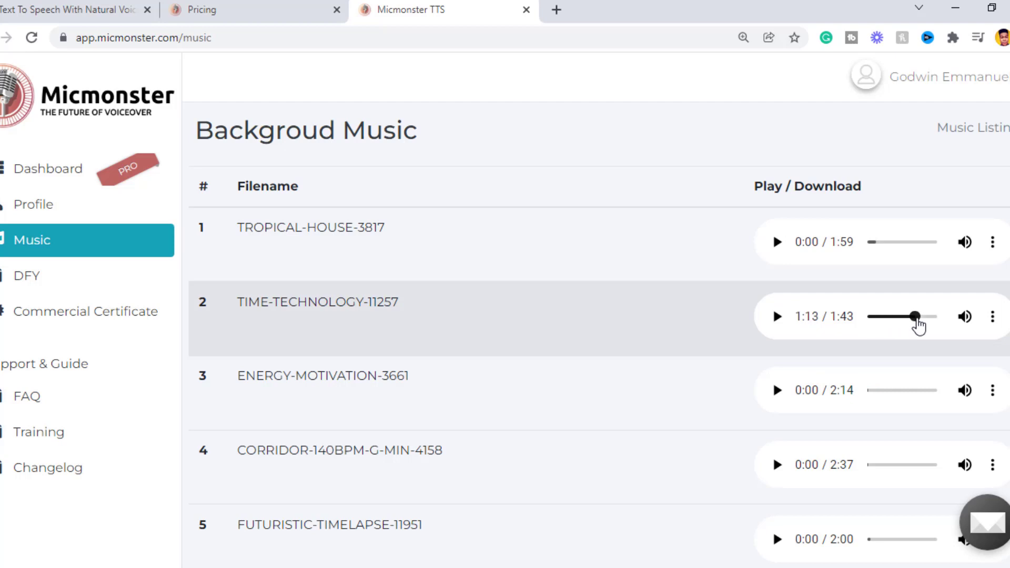
drag(880, 323, 958, 322)
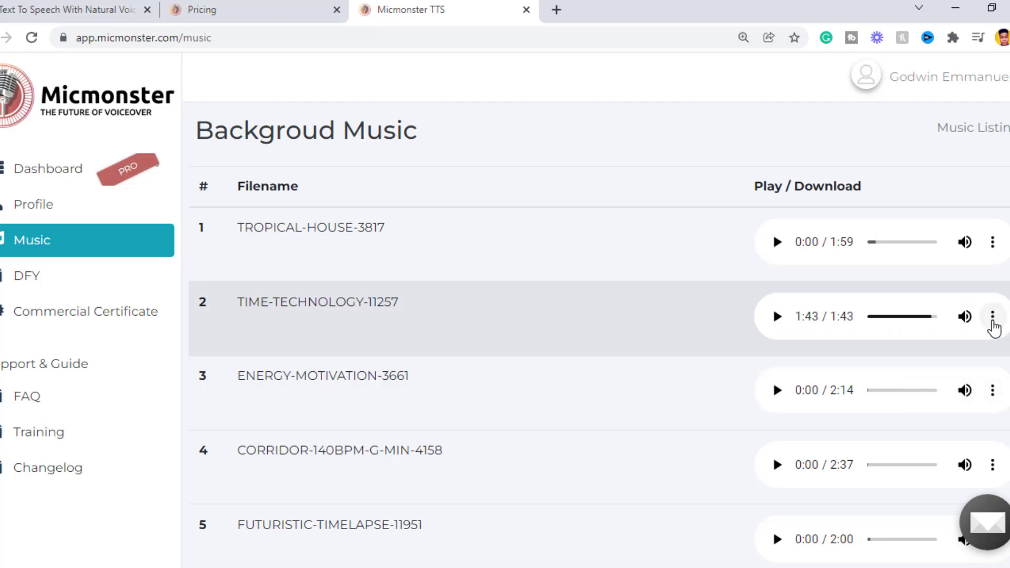
click(991, 319)
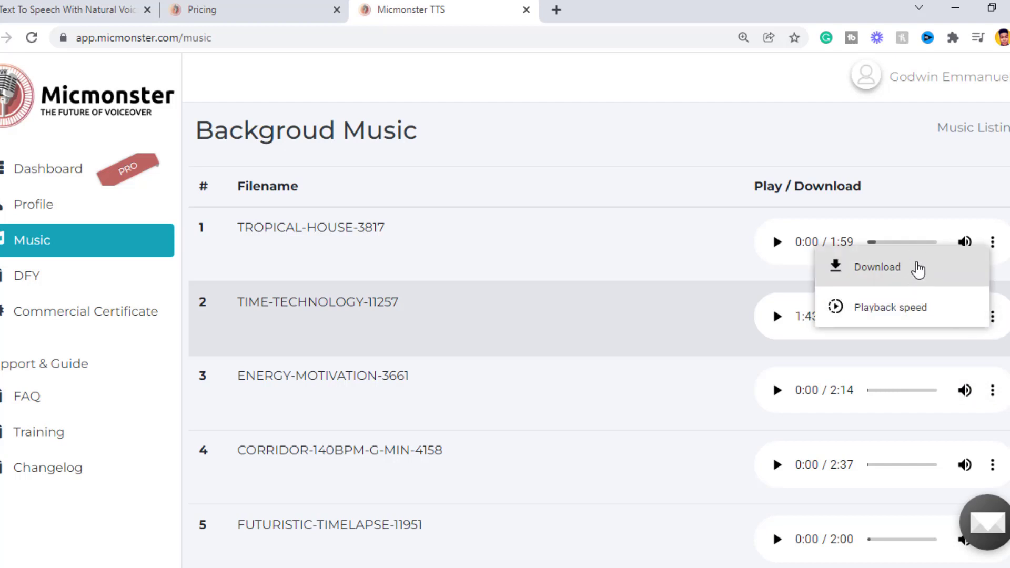
click(47, 294)
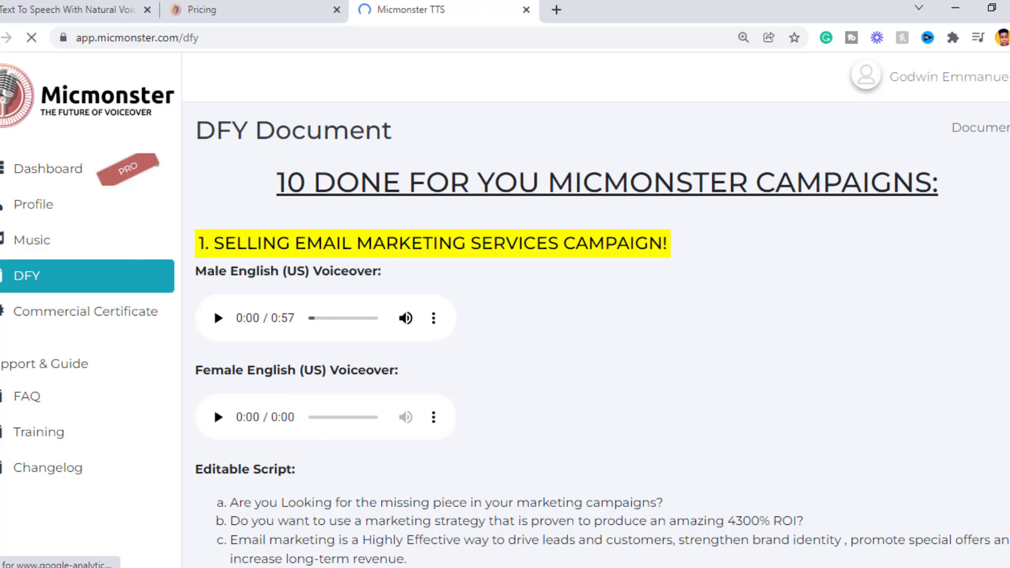
scroll(597, 316, down, 1)
scroll(597, 315, down, 3)
scroll(596, 316, down, 3)
scroll(597, 316, down, 1)
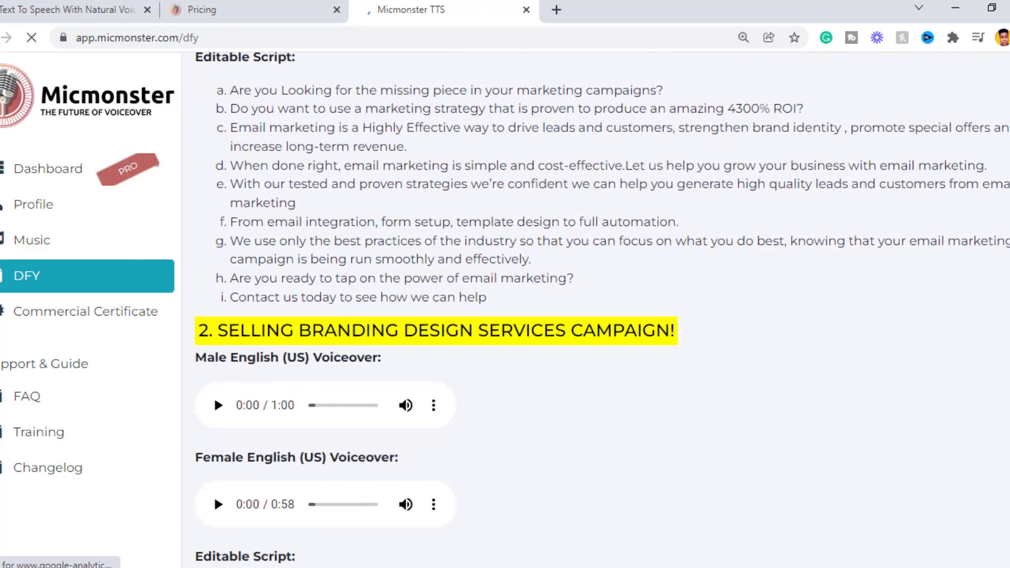
scroll(597, 316, down, 2)
scroll(597, 316, down, 1)
scroll(597, 316, down, 4)
scroll(597, 315, down, 3)
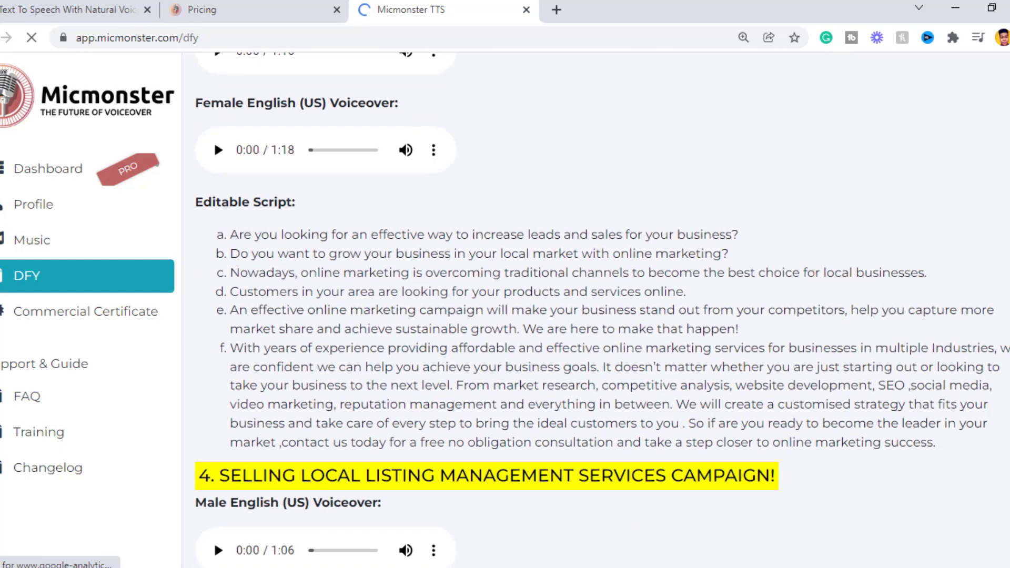
scroll(596, 315, down, 5)
scroll(597, 316, down, 4)
scroll(597, 316, down, 4)
scroll(596, 315, down, 4)
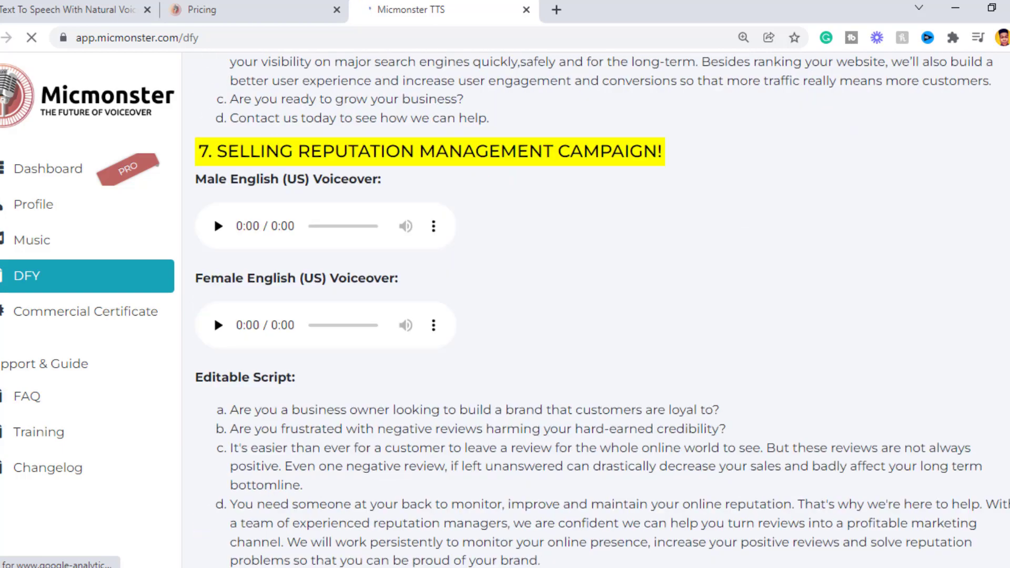
scroll(596, 315, down, 10)
scroll(597, 316, down, 5)
scroll(718, 283, up, 20)
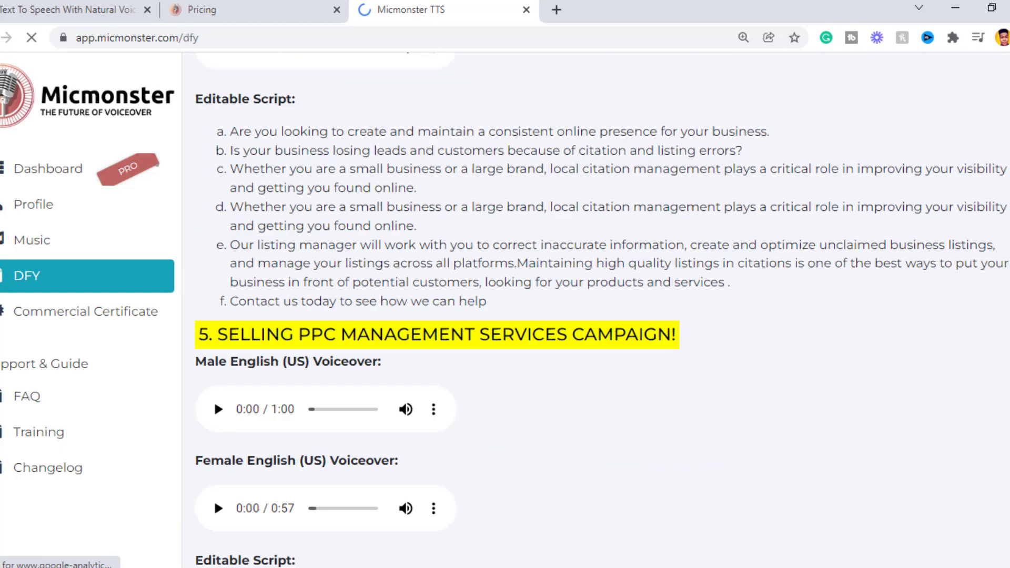
scroll(718, 282, up, 15)
scroll(718, 283, down, 1)
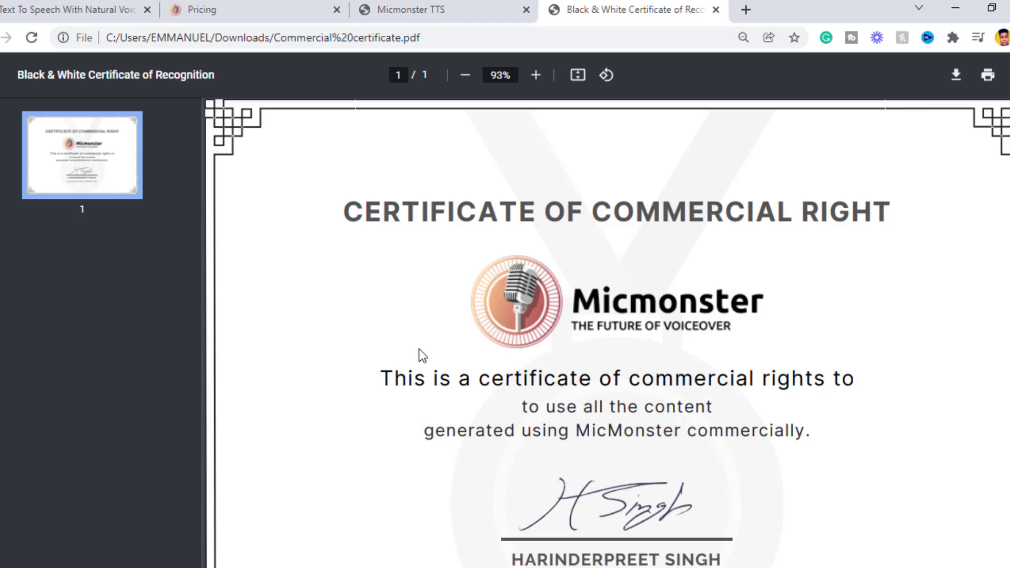
scroll(607, 332, down, 2)
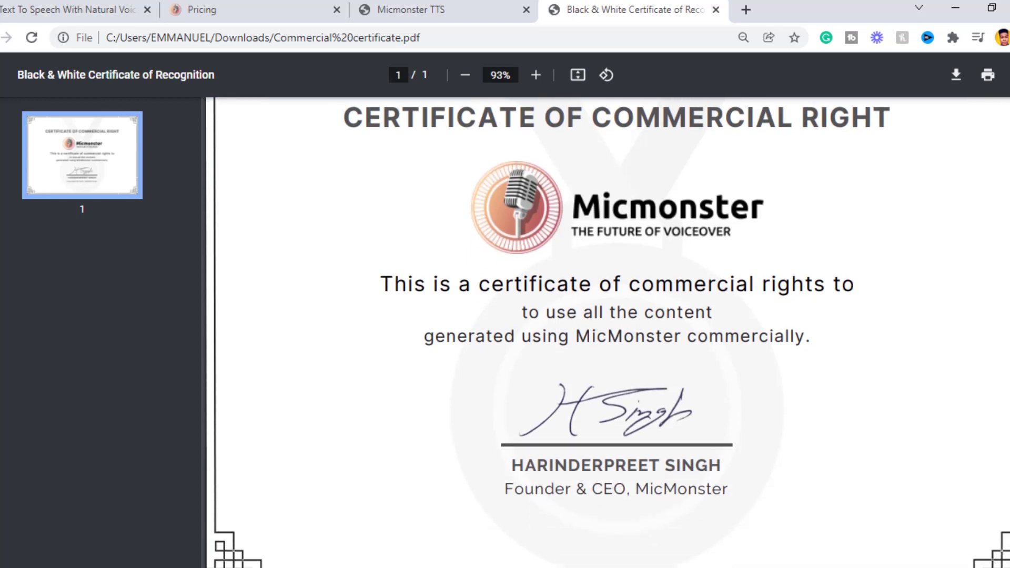
- Return from the certificate PDF to the Micmonster FAQ tab
key(ctrl+Page_Up)
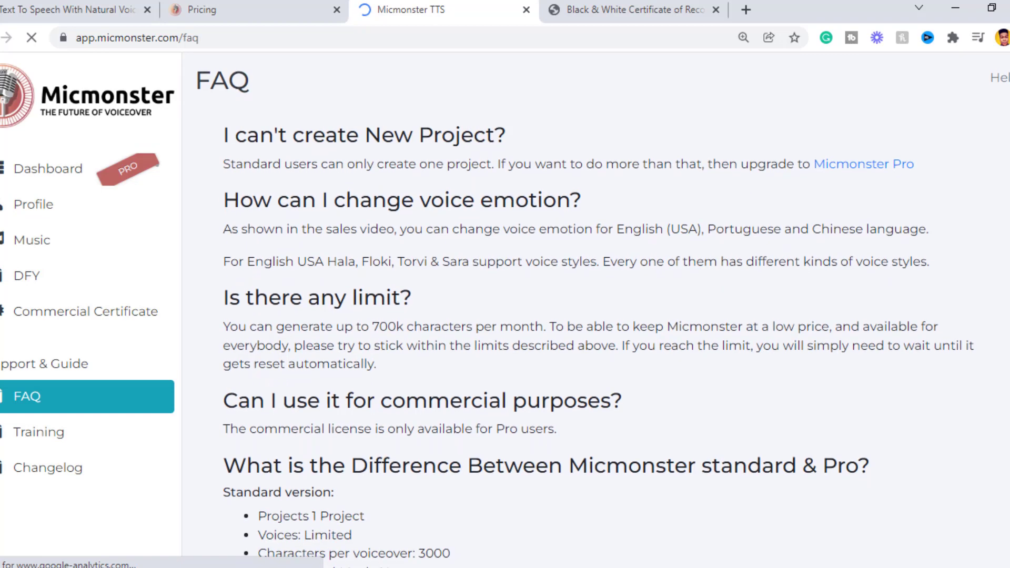
scroll(597, 313, down, 4)
scroll(597, 313, down, 2)
scroll(597, 313, down, 2)
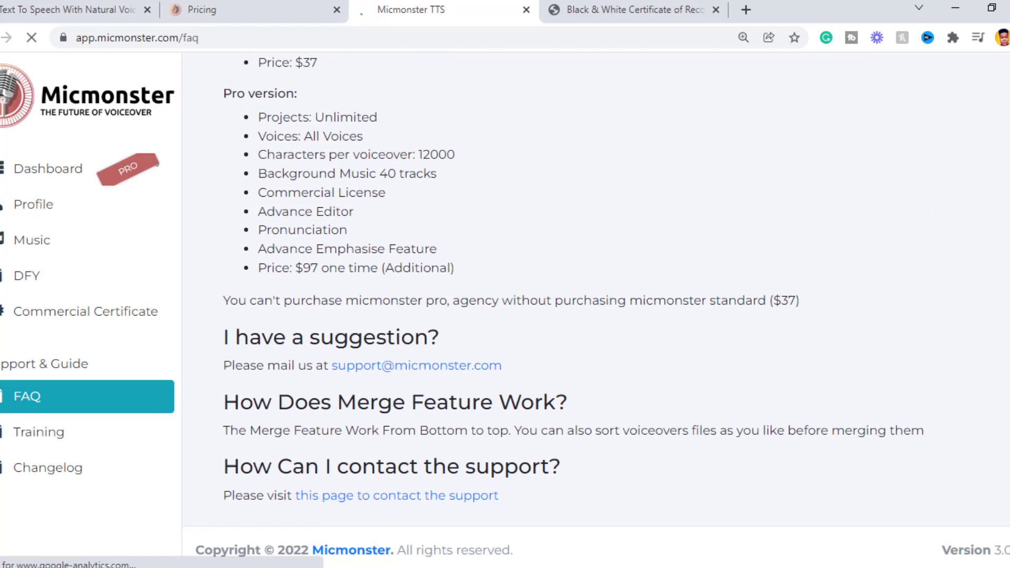
- Go to the Training page with the Basic and Advance Editor tutorials
click(136, 442)
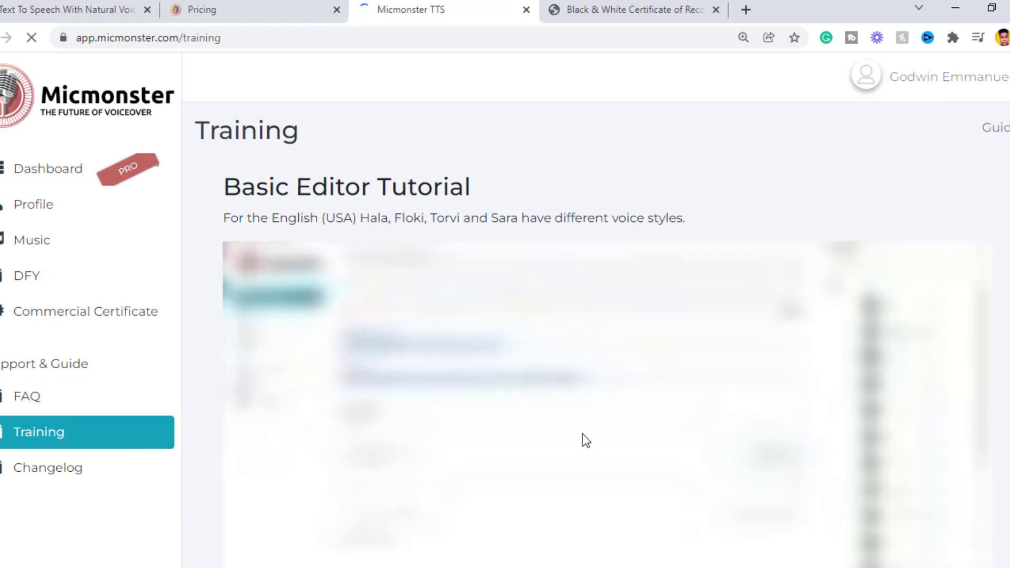
scroll(583, 441, down, 2)
scroll(582, 440, down, 5)
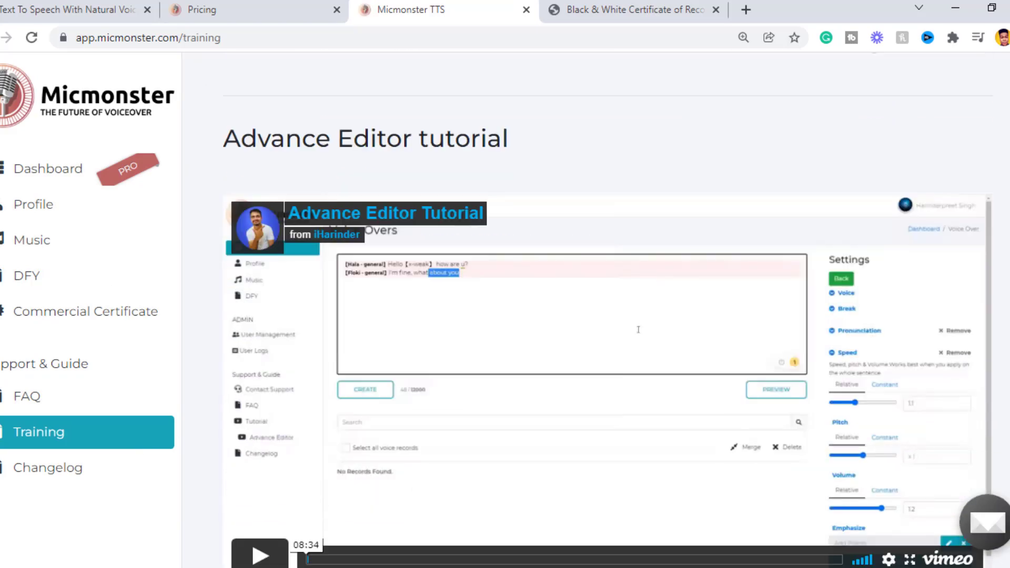
scroll(598, 473, down, 2)
scroll(598, 474, down, 5)
scroll(599, 474, down, 3)
scroll(598, 473, down, 5)
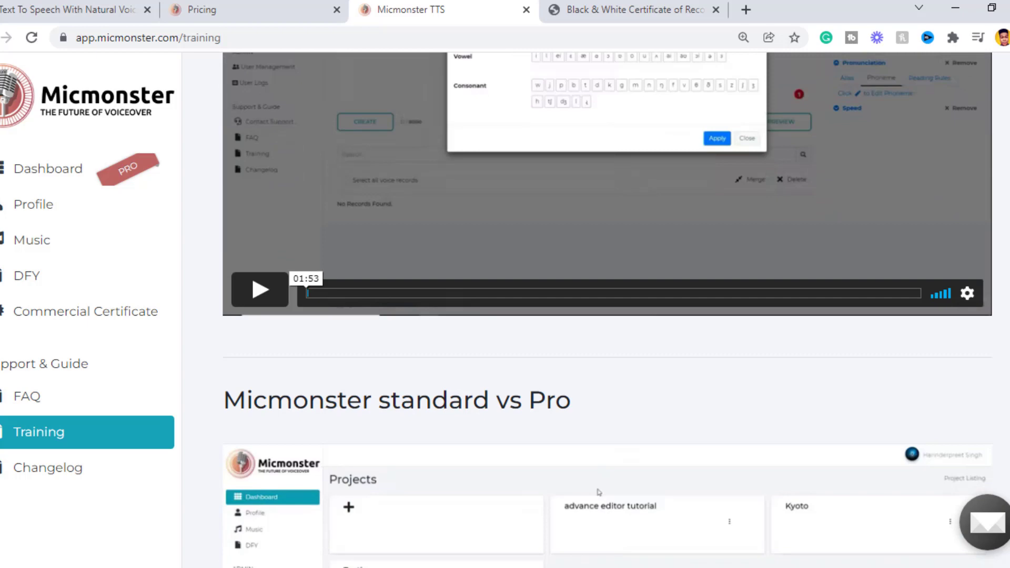
scroll(598, 492, down, 5)
scroll(599, 491, down, 5)
scroll(599, 492, down, 5)
scroll(599, 491, down, 3)
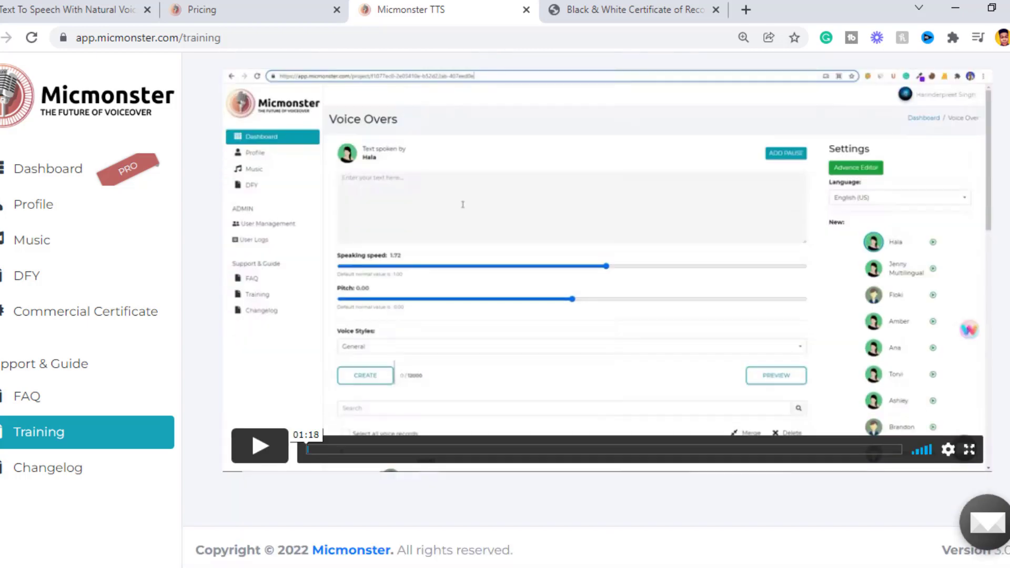
scroll(598, 395, up, 5)
scroll(599, 395, up, 5)
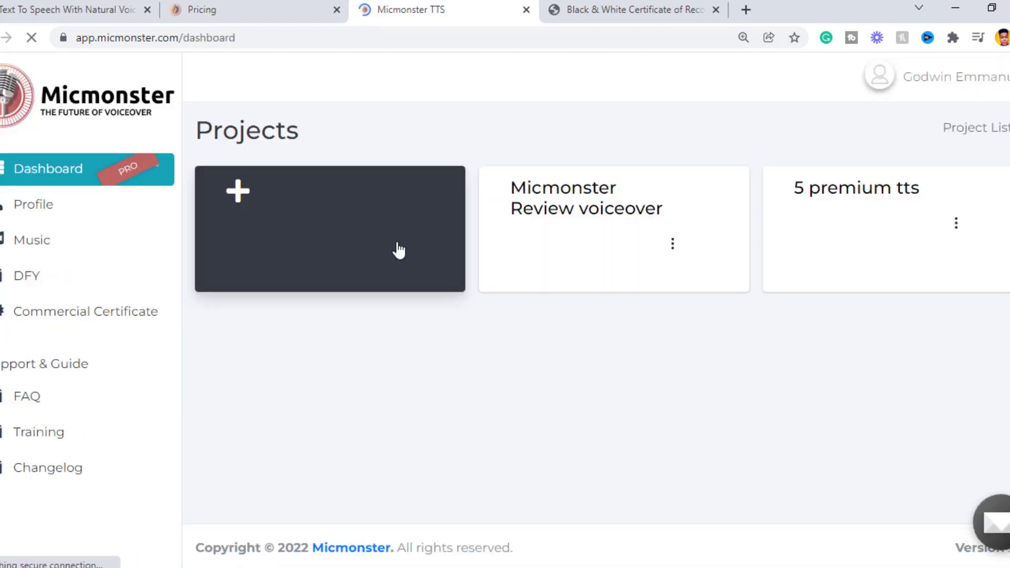
- Create the project 'Example 1' with a client name filled in
click(396, 251)
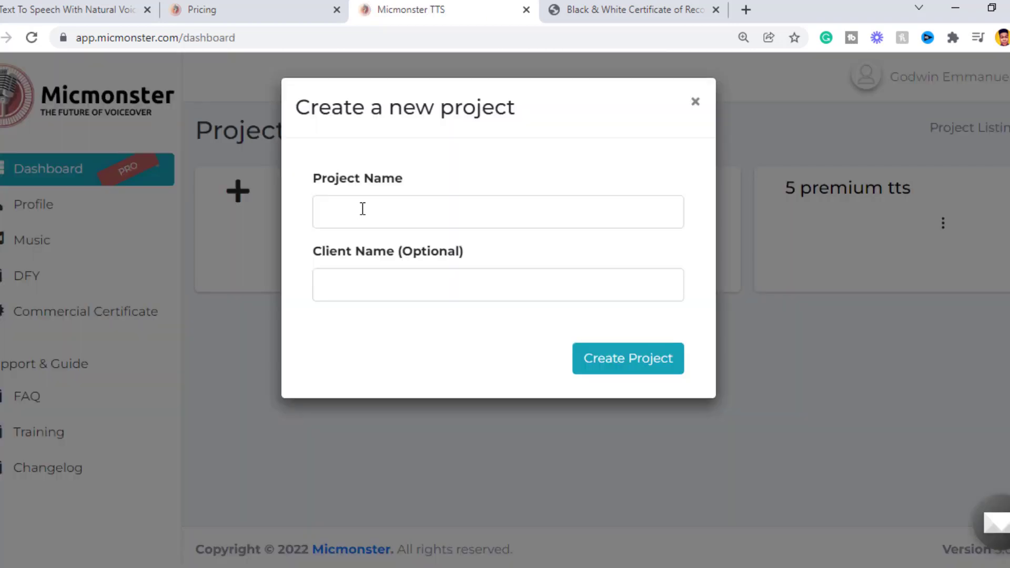
click(361, 210)
text(e 1)
click(358, 260)
click(421, 292)
text(itsgodwin)
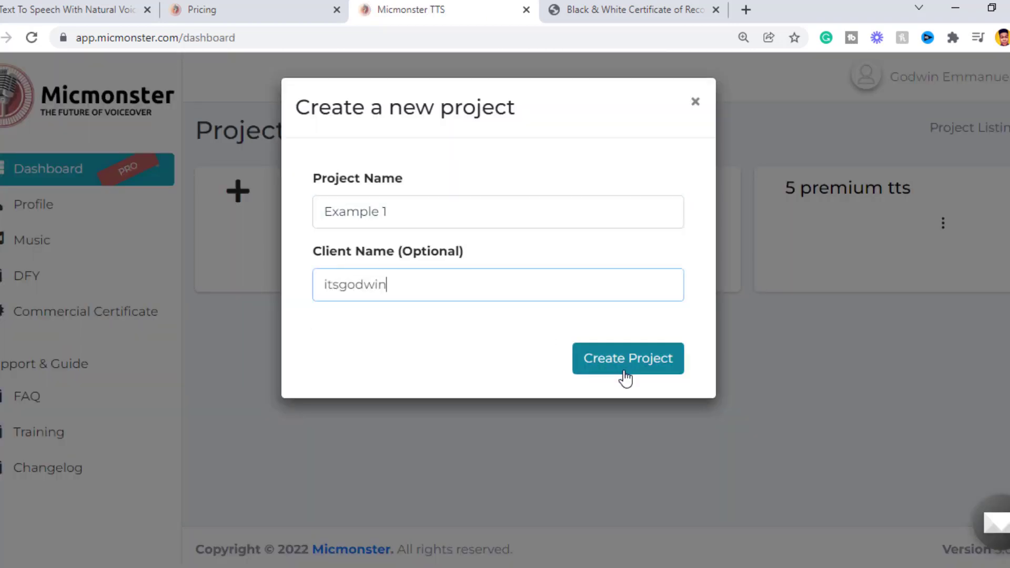
click(625, 375)
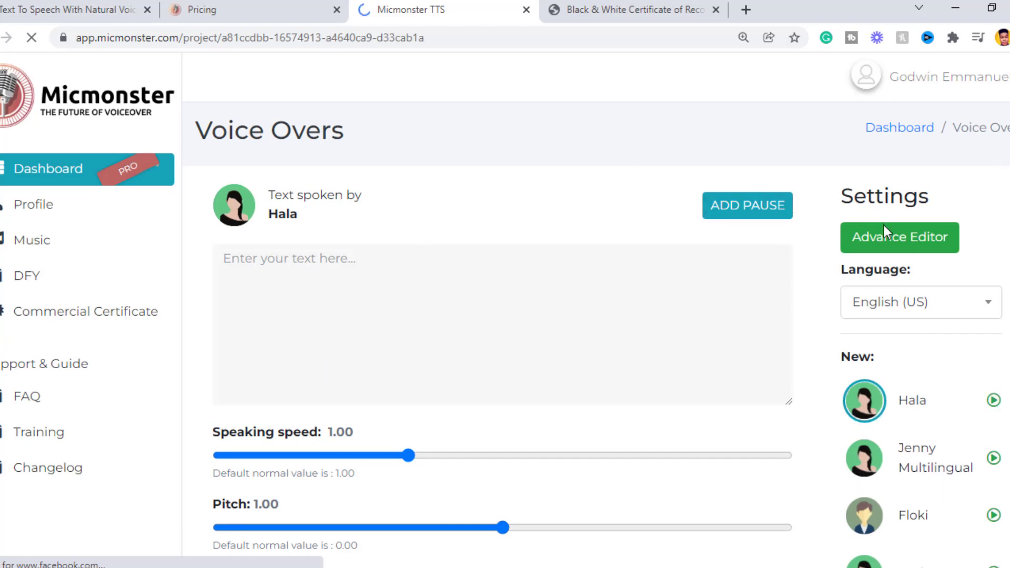
scroll(505, 316, down, 2)
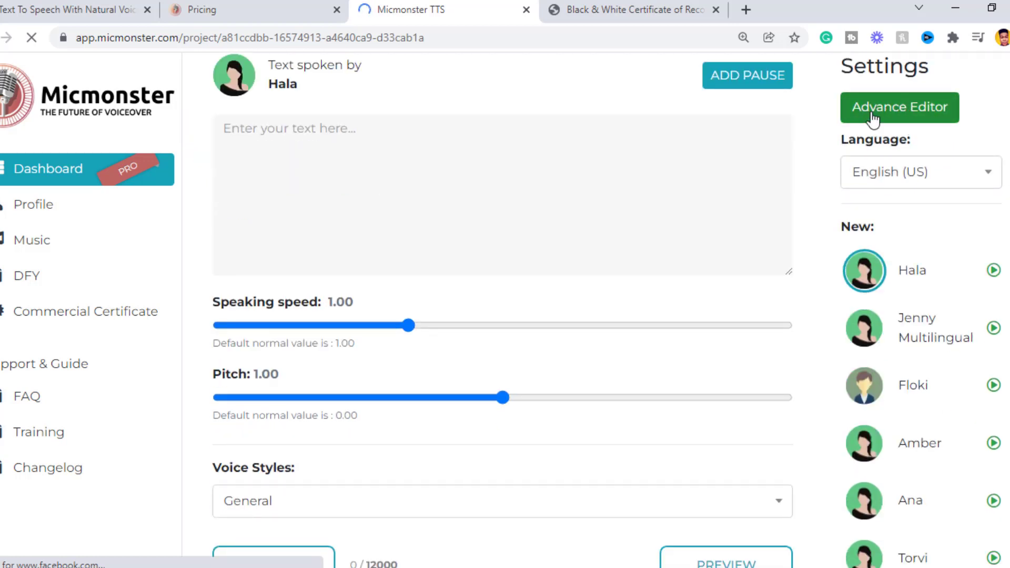
click(931, 174)
mouse_move(992, 290)
mouse_down()
mouse_move(991, 248)
mouse_move(991, 379)
mouse_up()
scroll(992, 380, down, 5)
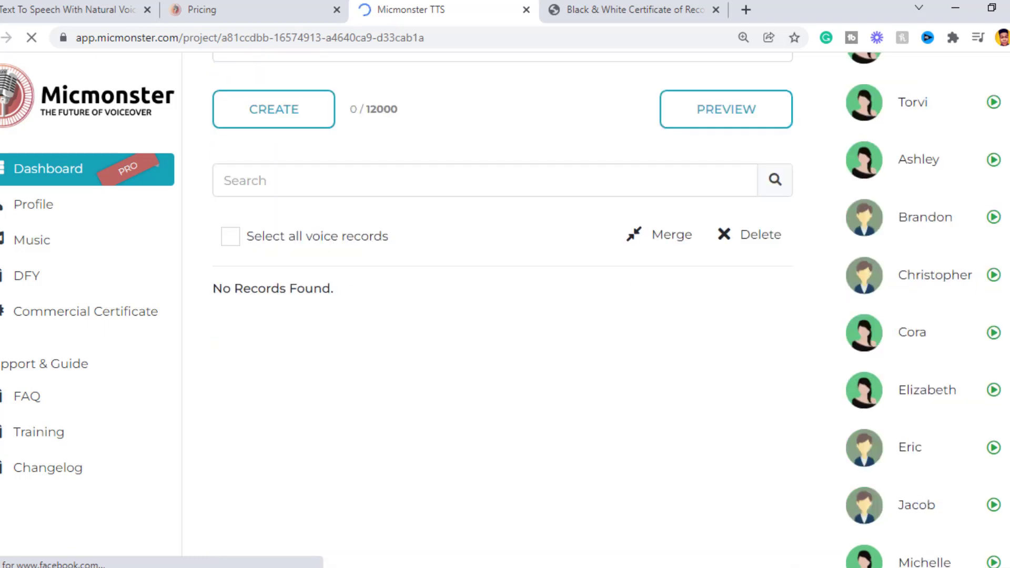
scroll(505, 315, up, 3)
scroll(505, 317, up, 2)
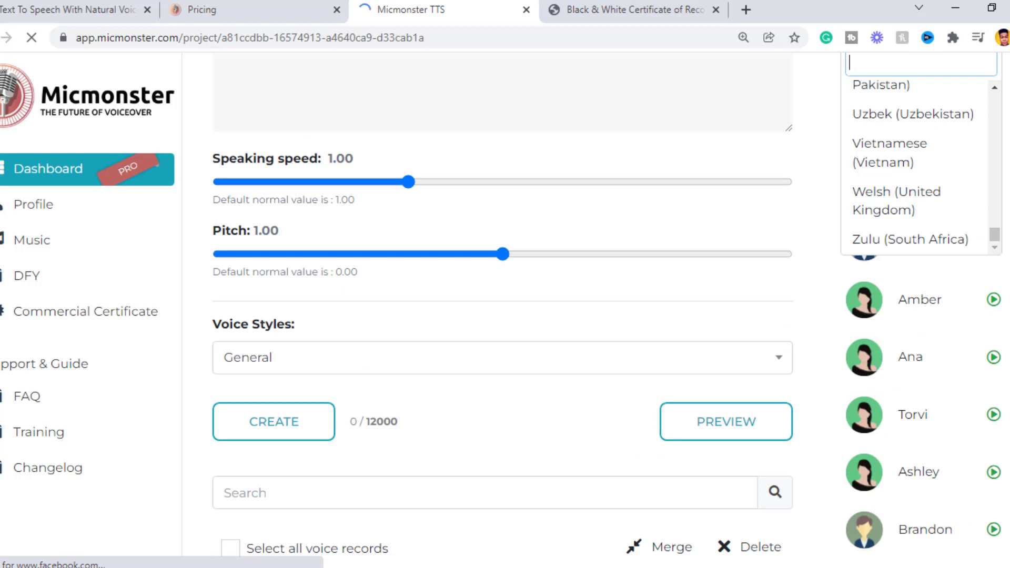
scroll(505, 316, up, 3)
scroll(505, 315, down, 1)
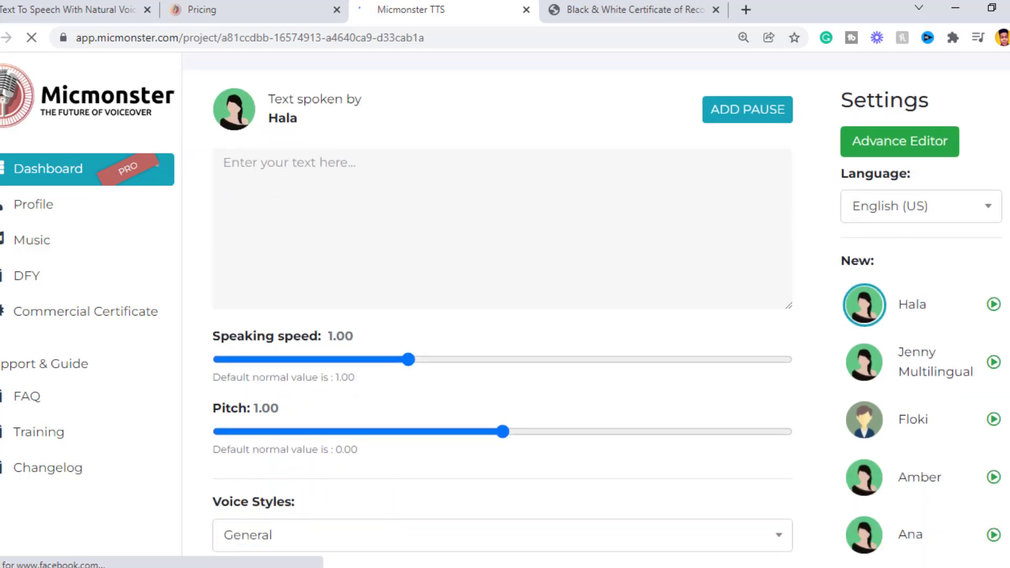
scroll(506, 316, down, 1)
scroll(505, 315, down, 1)
scroll(505, 316, down, 1)
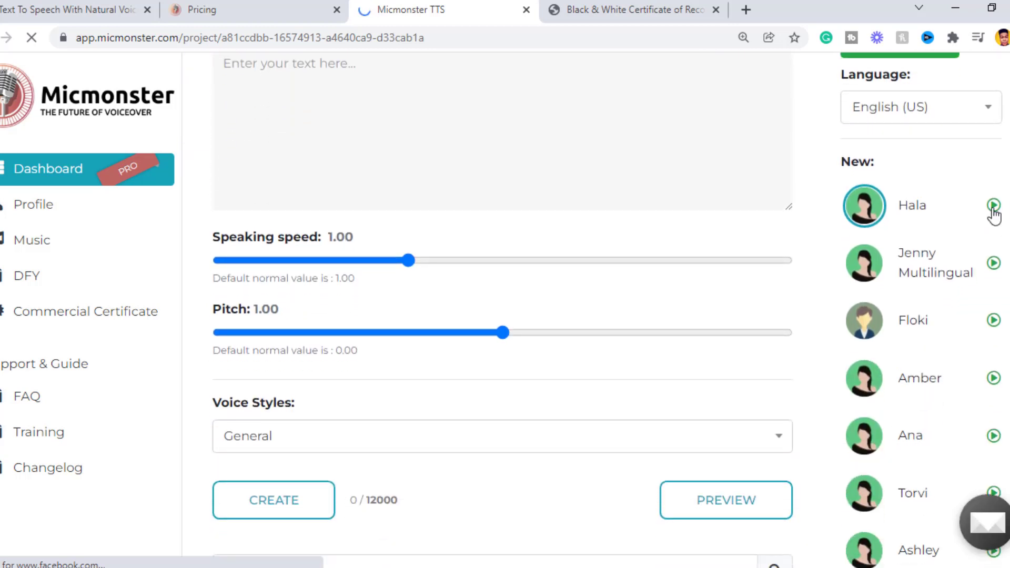
scroll(999, 197, down, 1)
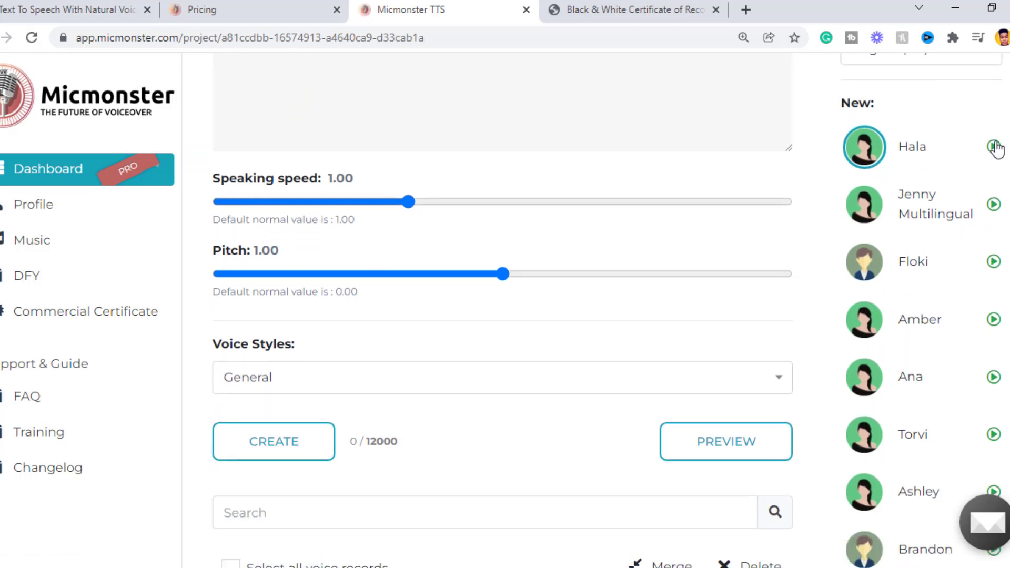
scroll(505, 316, down, 1)
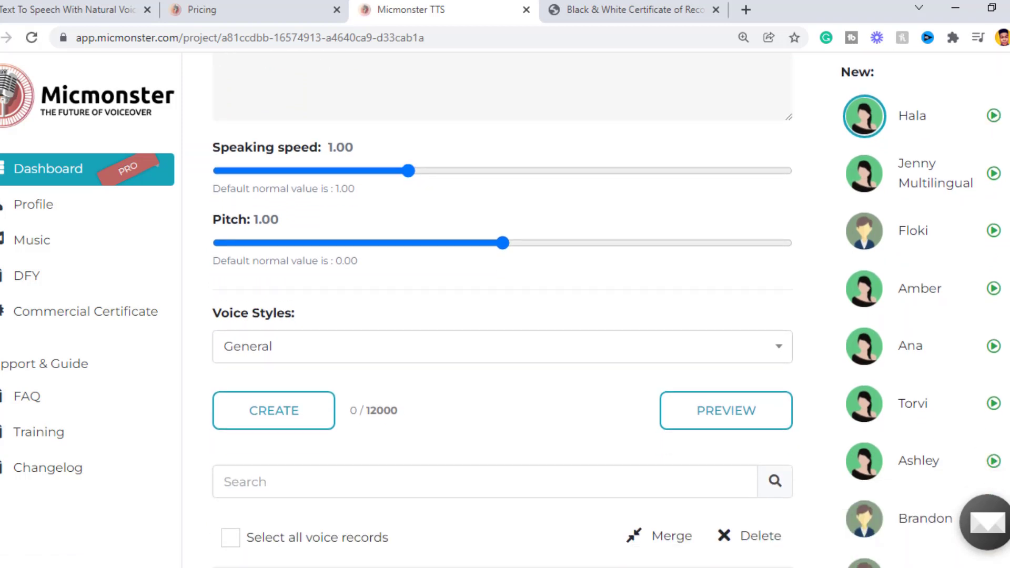
scroll(506, 315, up, 3)
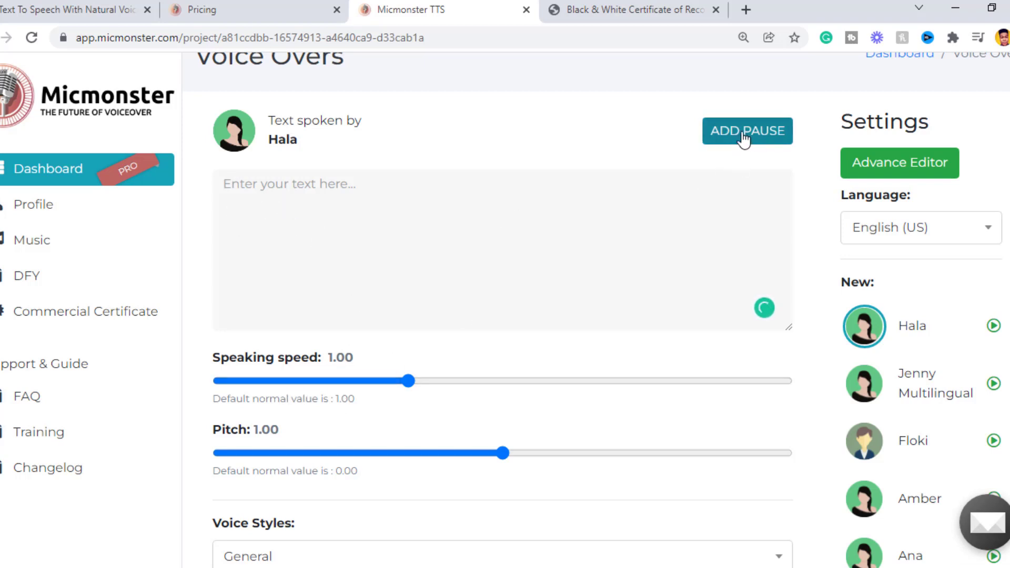
click(740, 185)
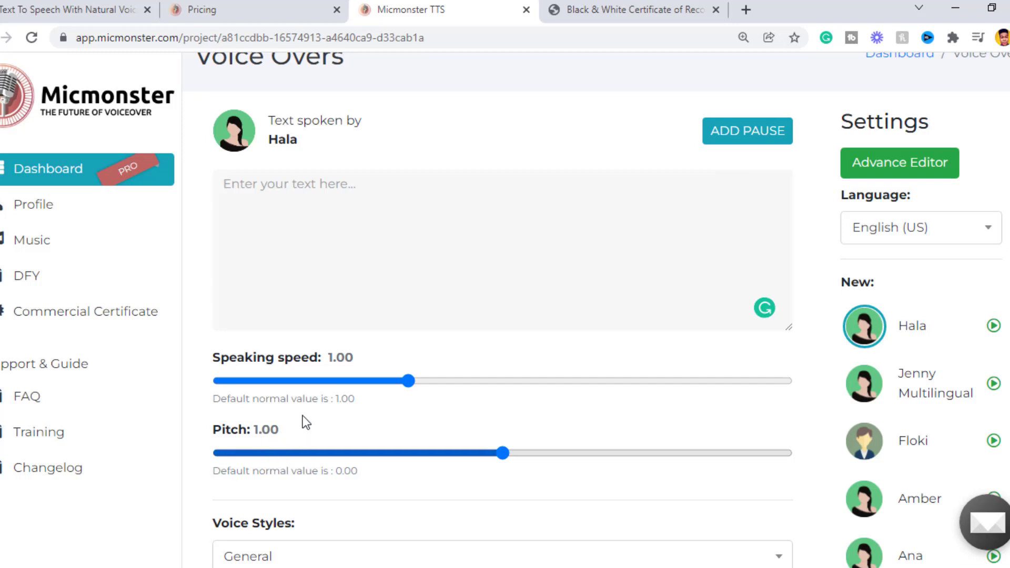
scroll(967, 254, down, 2)
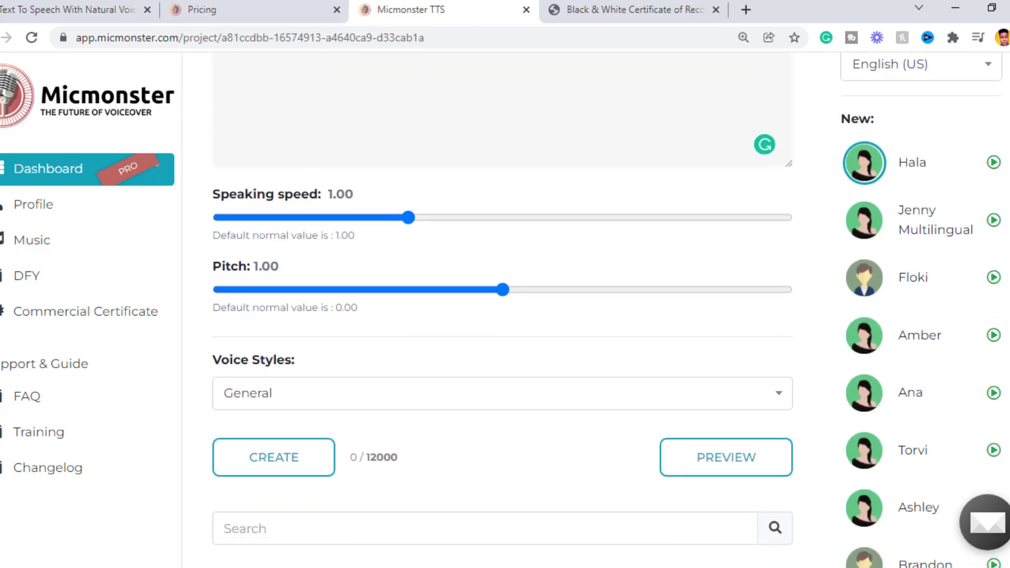
click(511, 398)
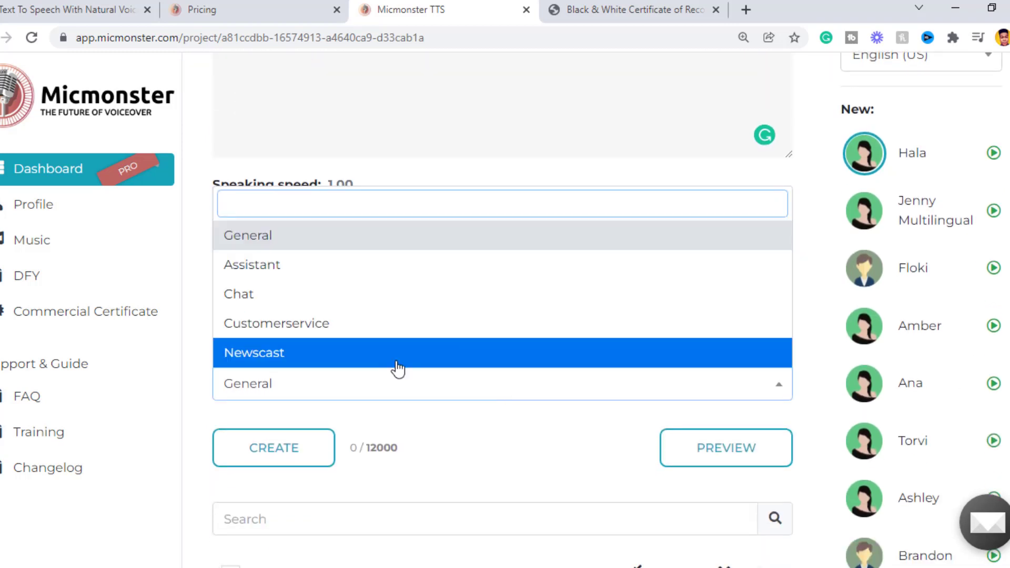
click(499, 465)
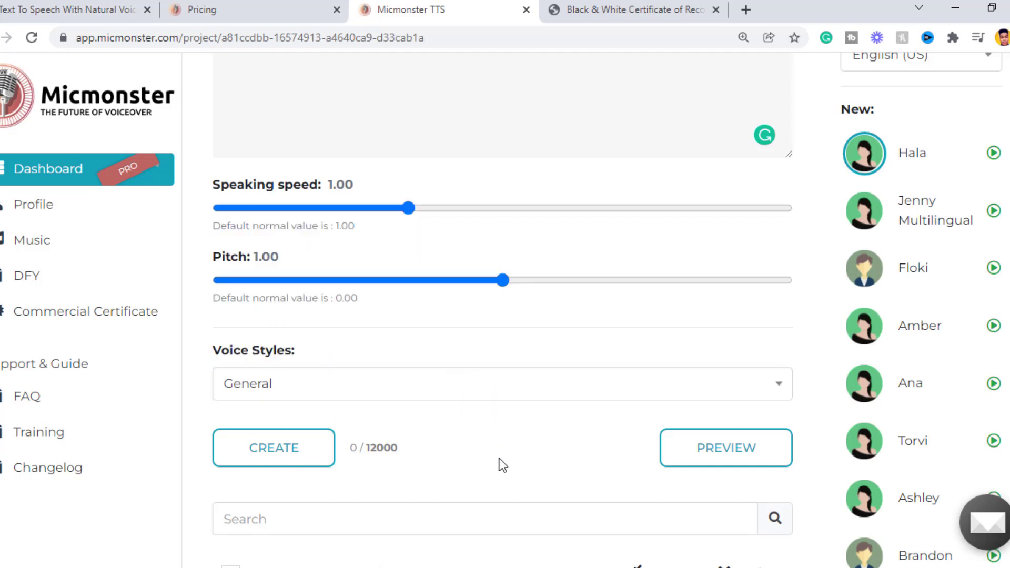
scroll(503, 316, up, 3)
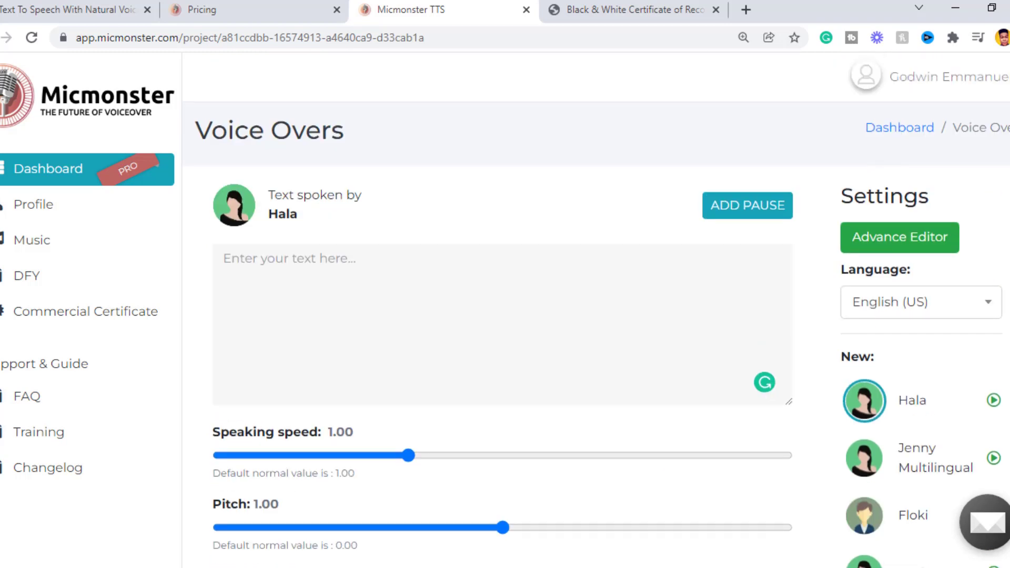
- Keep English (US) as the language and choose Floki as the voice
click(893, 308)
click(884, 400)
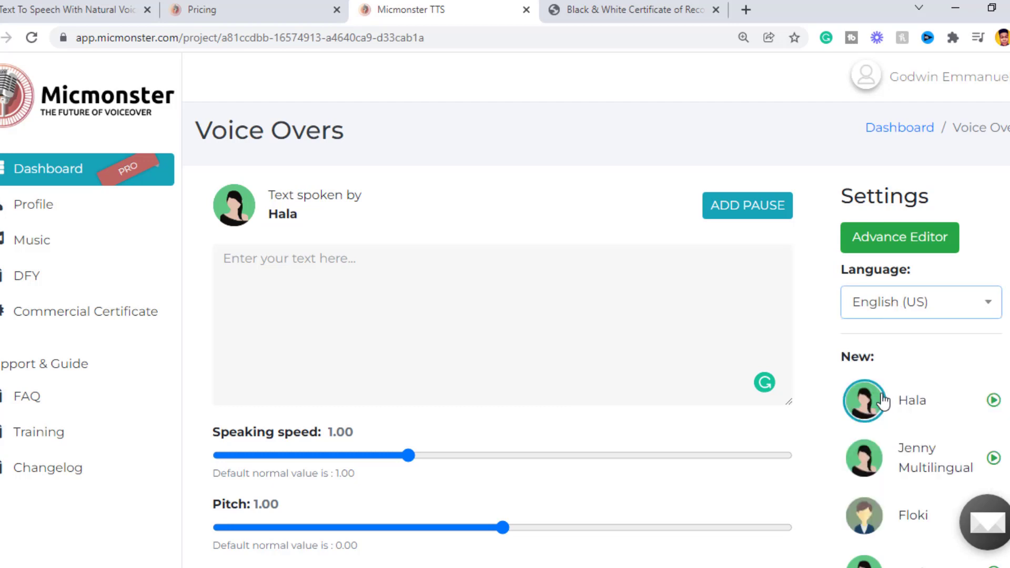
scroll(992, 280, down, 3)
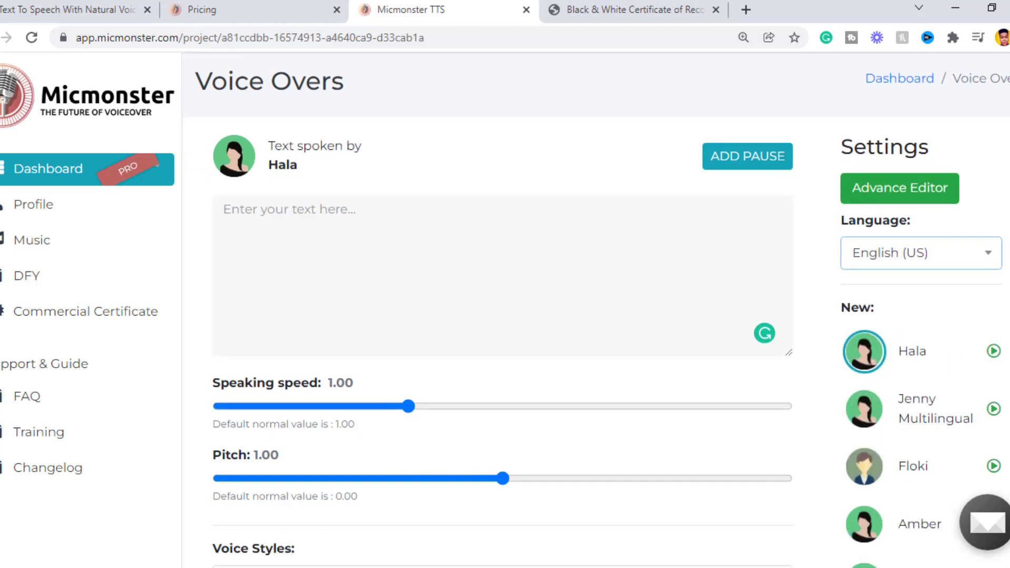
click(910, 341)
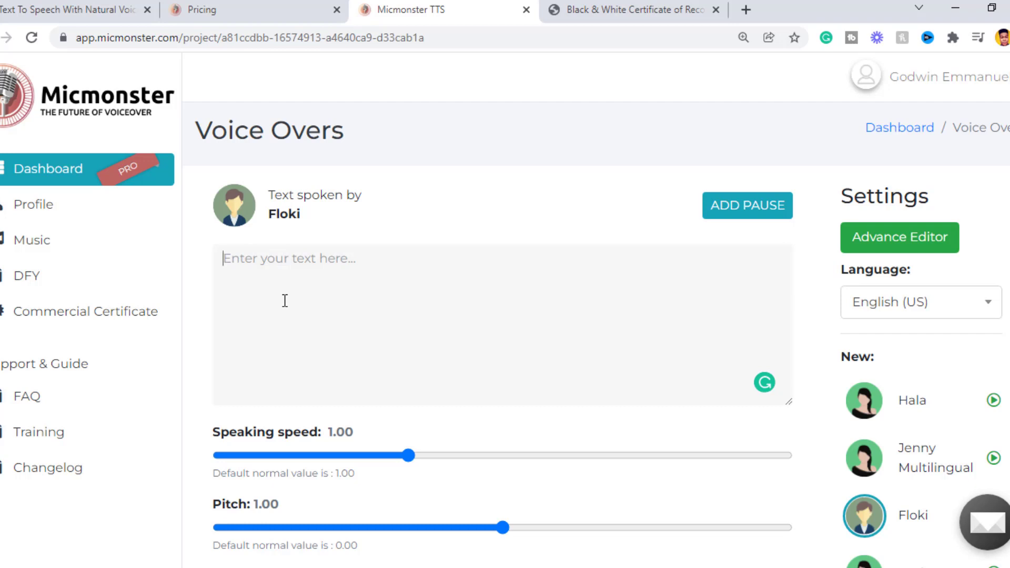
- Paste the video-narration paragraph and accept the 'natural-sounding' and 'voiceovers' spelling fixes
text(Need to add narration to your videos but can't use your own voice? Our online video creator lets you generate natural sounding voice overs in just a few clicks through the power of AI sound processing. You don't even have to download or install anything!)
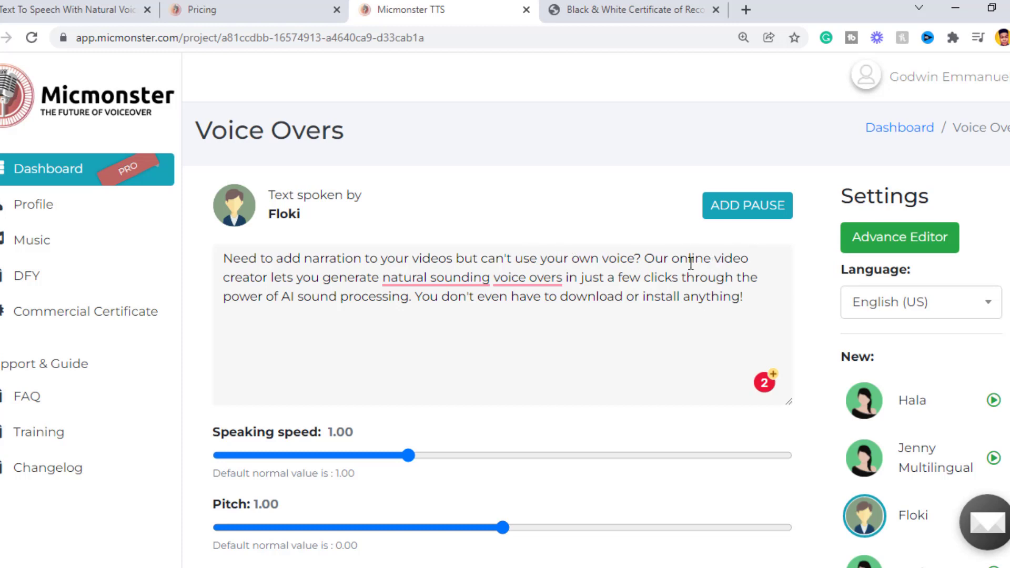
click(468, 318)
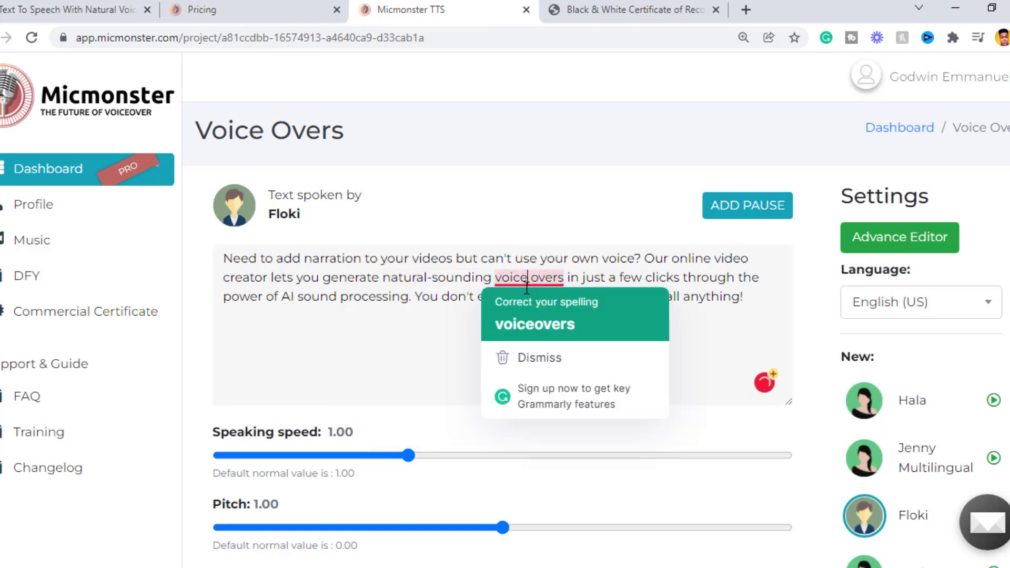
click(529, 316)
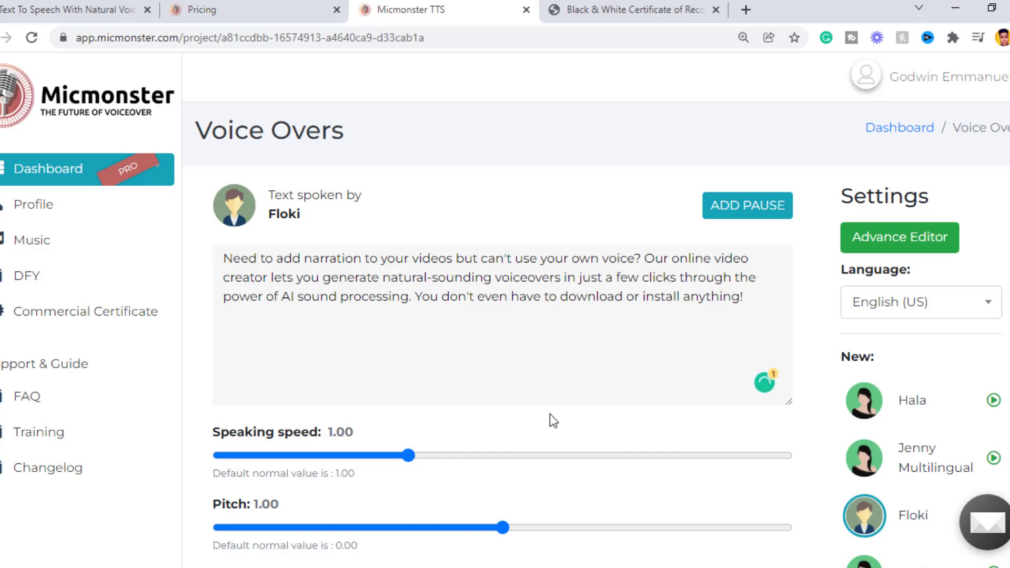
scroll(998, 205, down, 2)
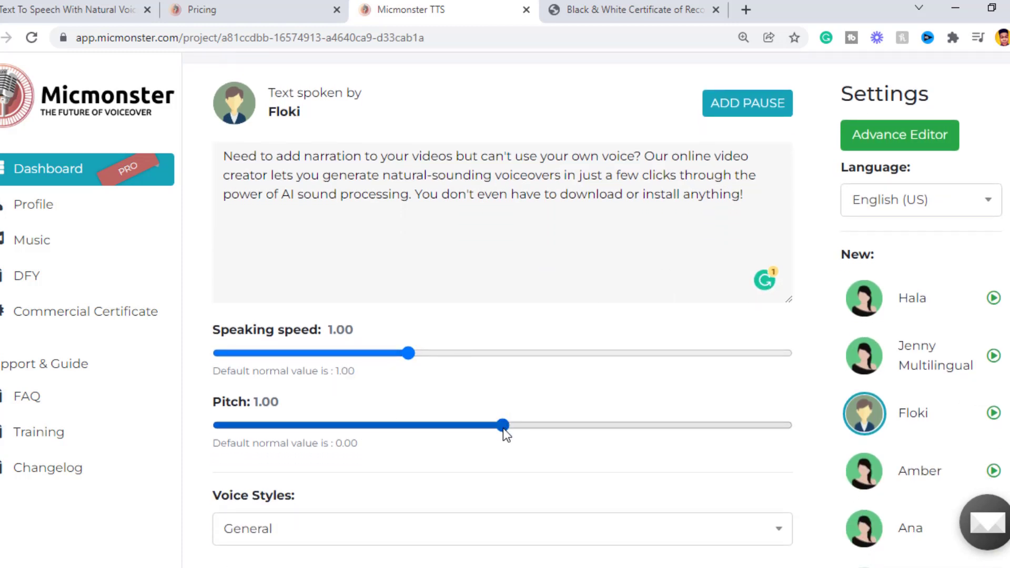
- Drop the pitch slider to 0.88 and keep General in Voice Styles
drag(502, 428, 469, 431)
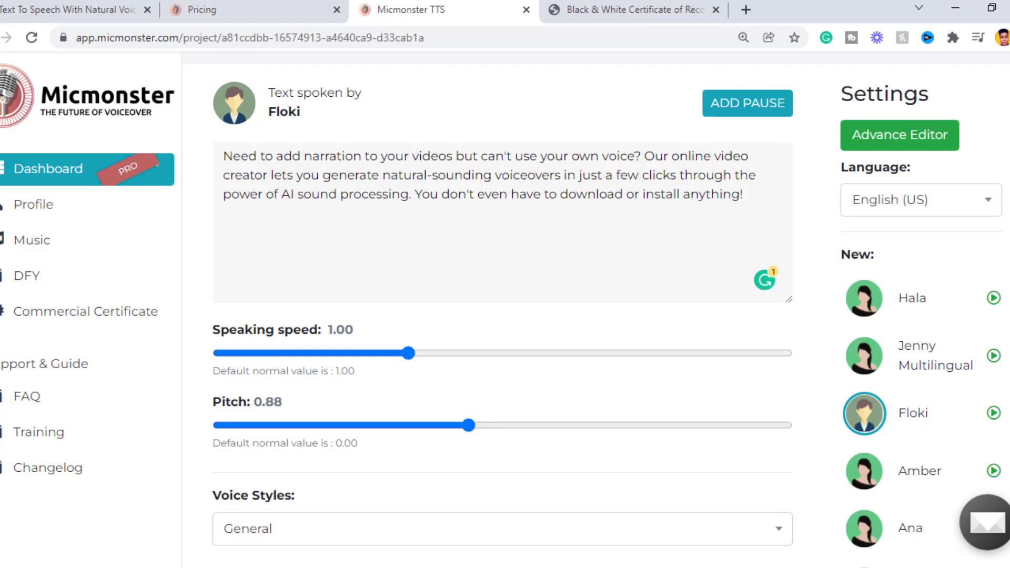
scroll(505, 316, down, 3)
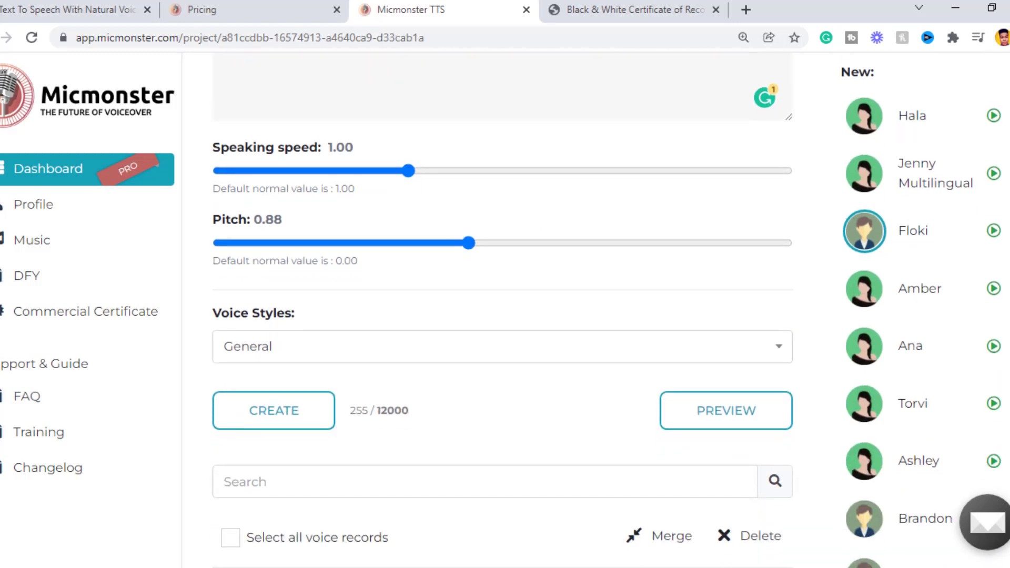
click(769, 359)
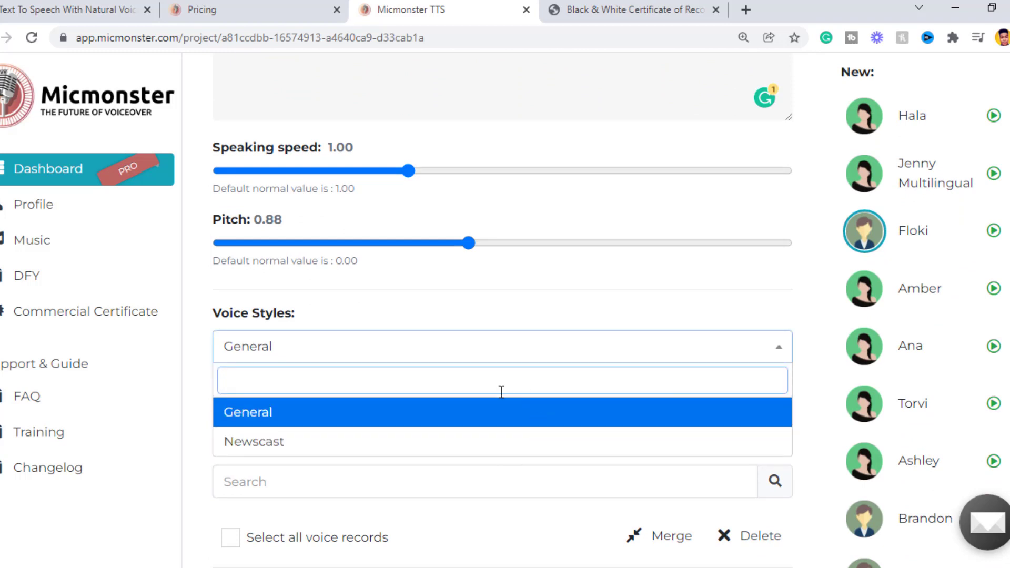
click(523, 414)
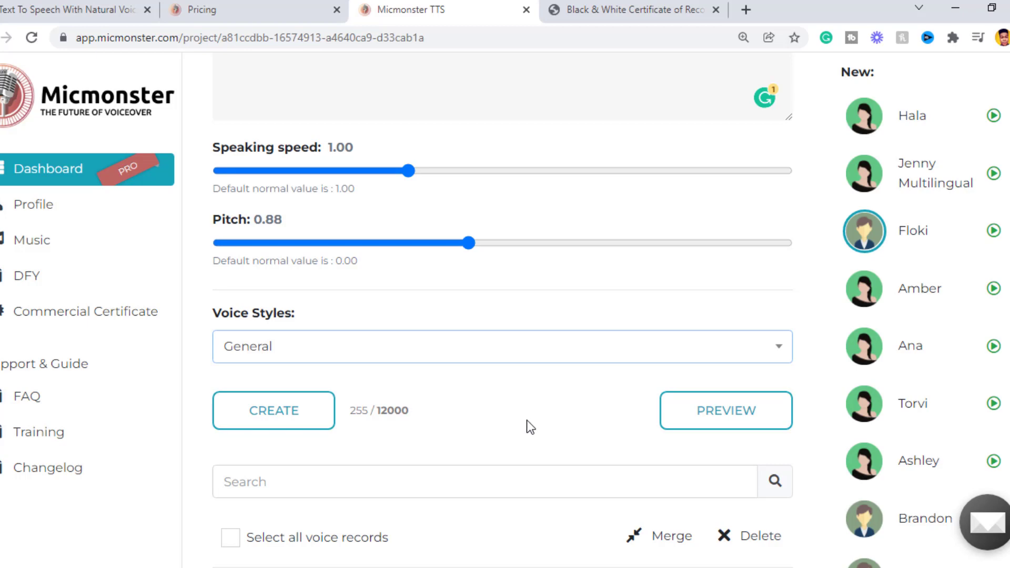
- Play the narration in Audio Preview, then generate the Floki voice record
click(663, 417)
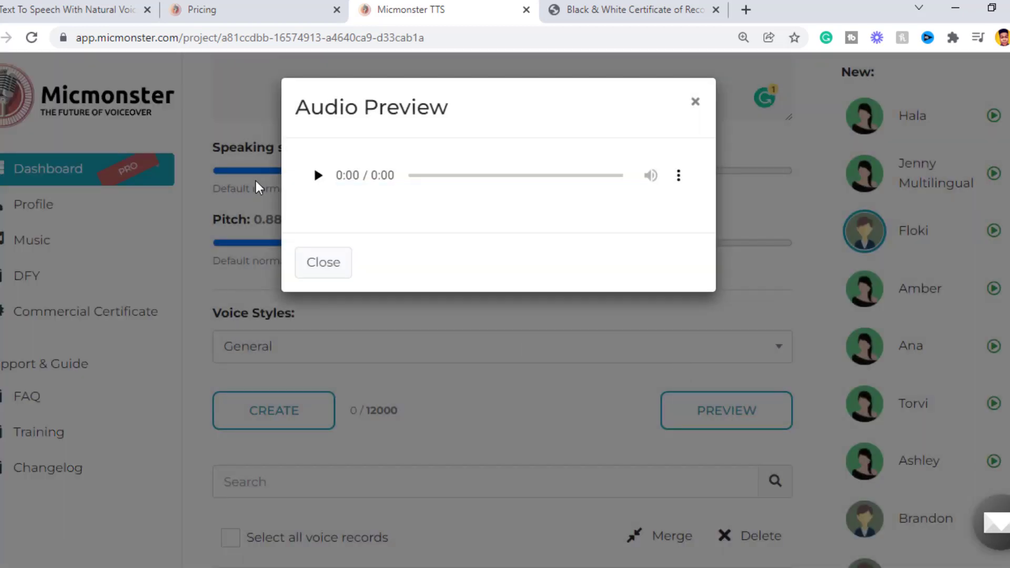
click(316, 175)
click(695, 103)
click(261, 411)
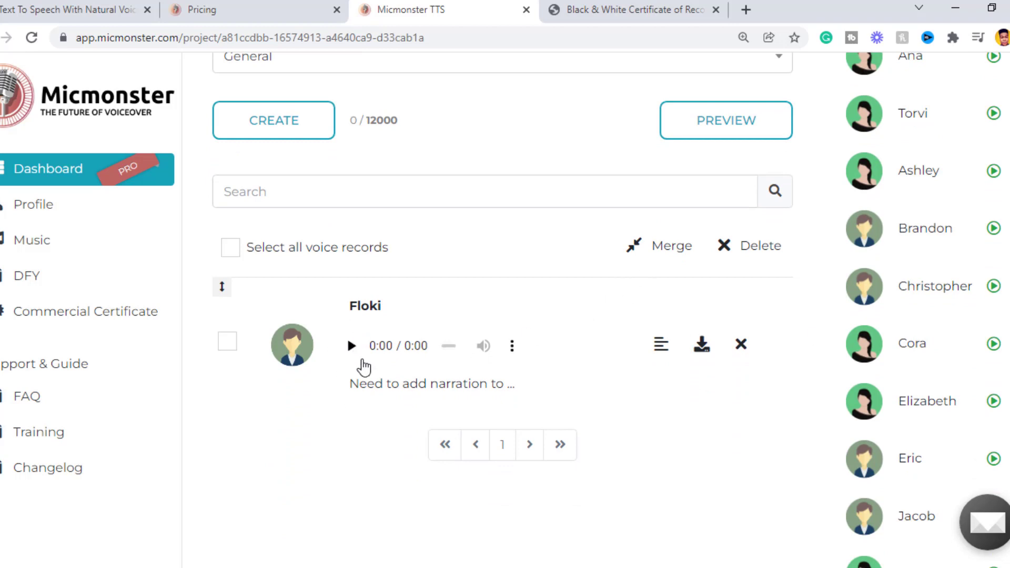
- Play the Floki record, download it as an MP3, and tick then untick it
click(352, 346)
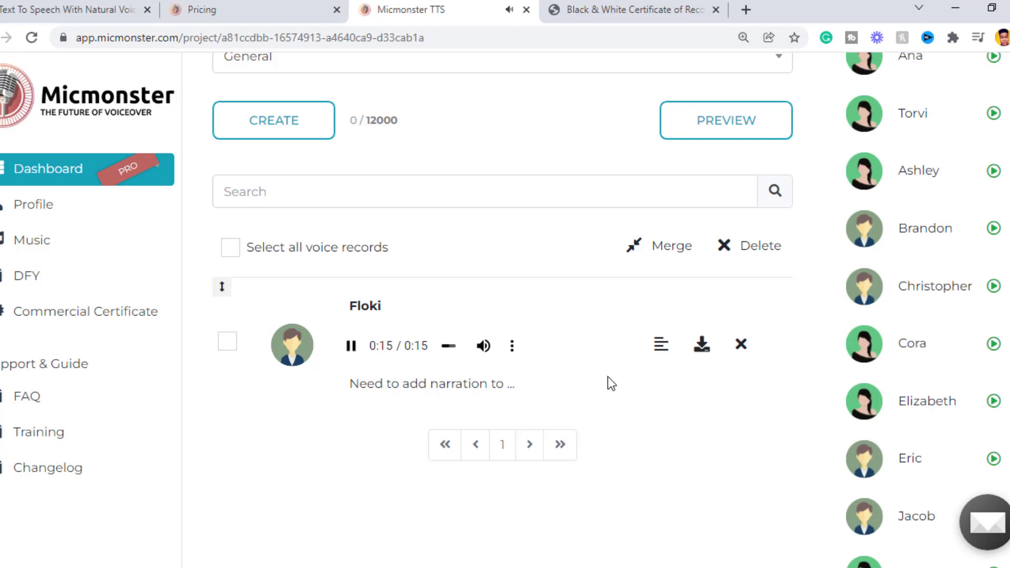
click(687, 345)
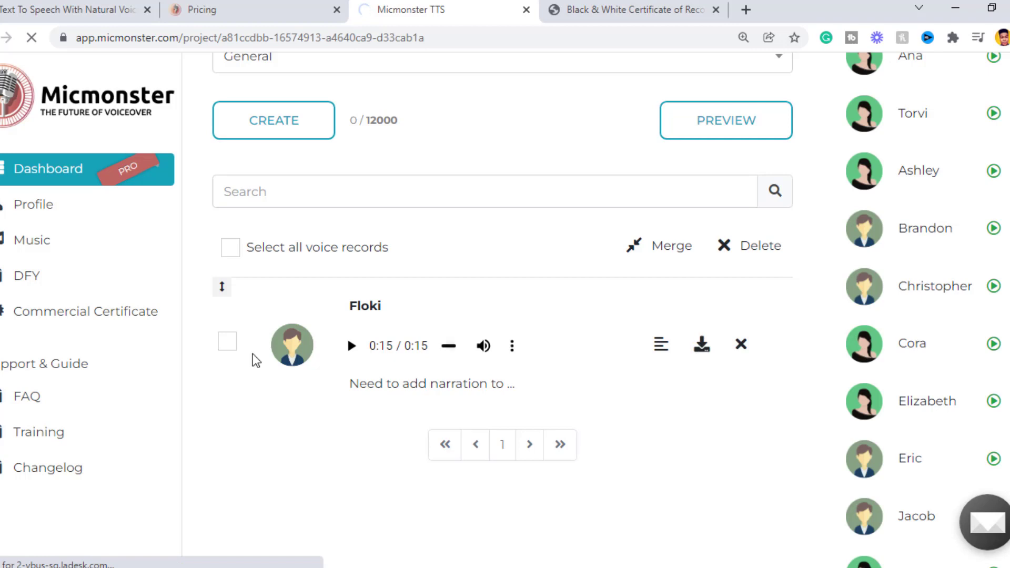
click(228, 341)
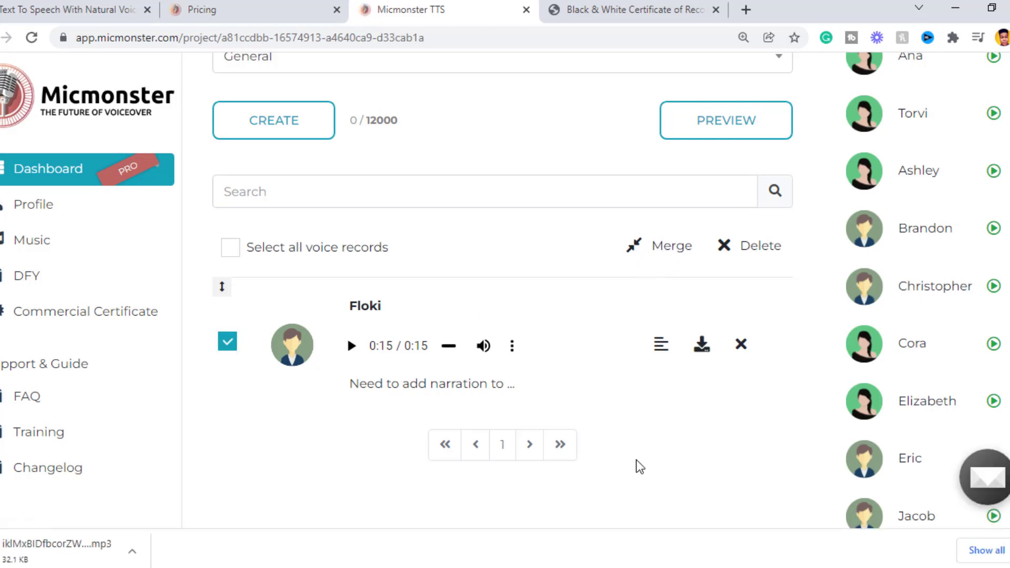
click(228, 342)
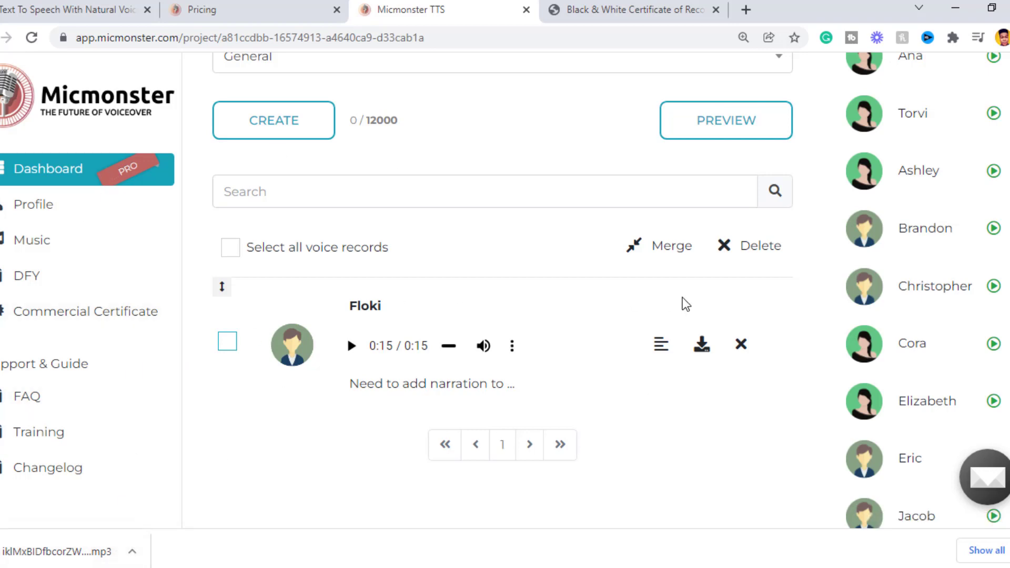
scroll(505, 315, up, 2)
scroll(505, 316, up, 3)
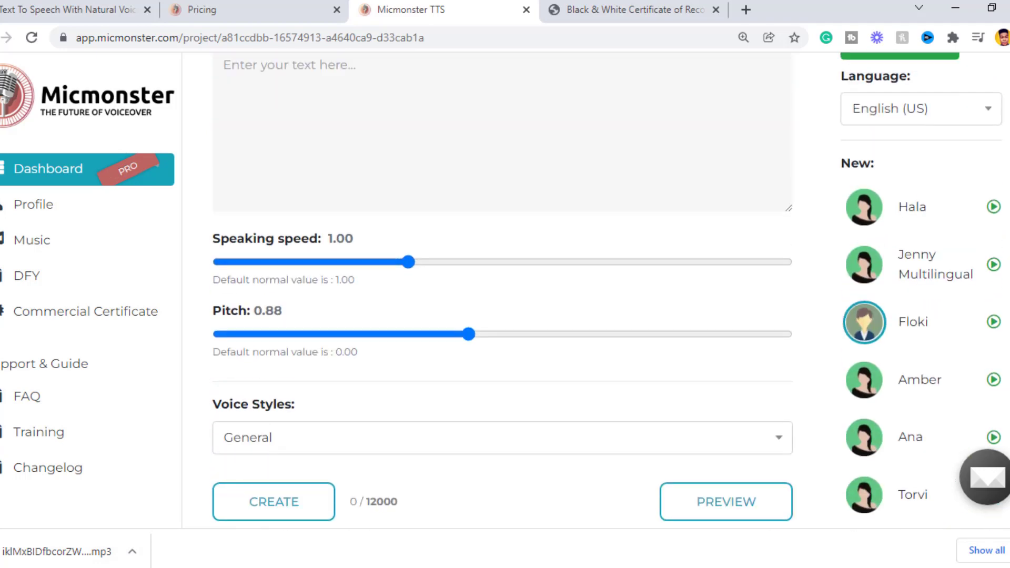
scroll(506, 316, up, 1)
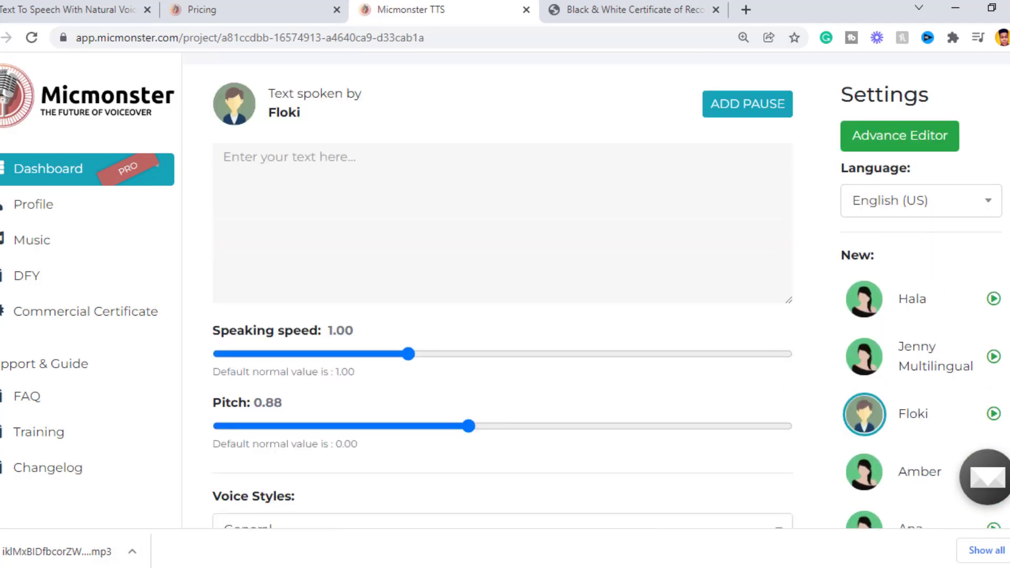
- Open the advanced multi-voice editor and start a line after the Hala - General tag
click(881, 137)
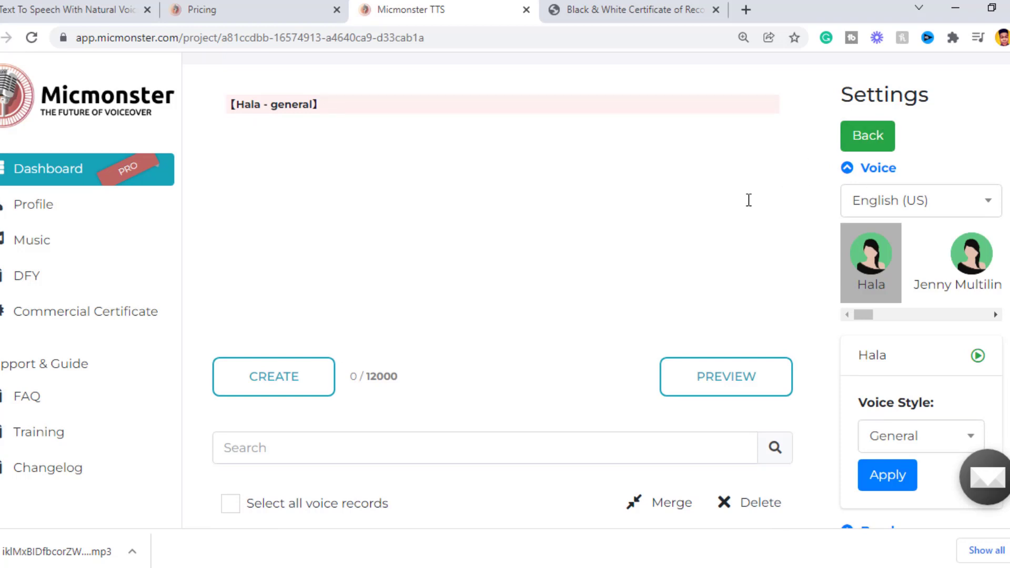
click(730, 205)
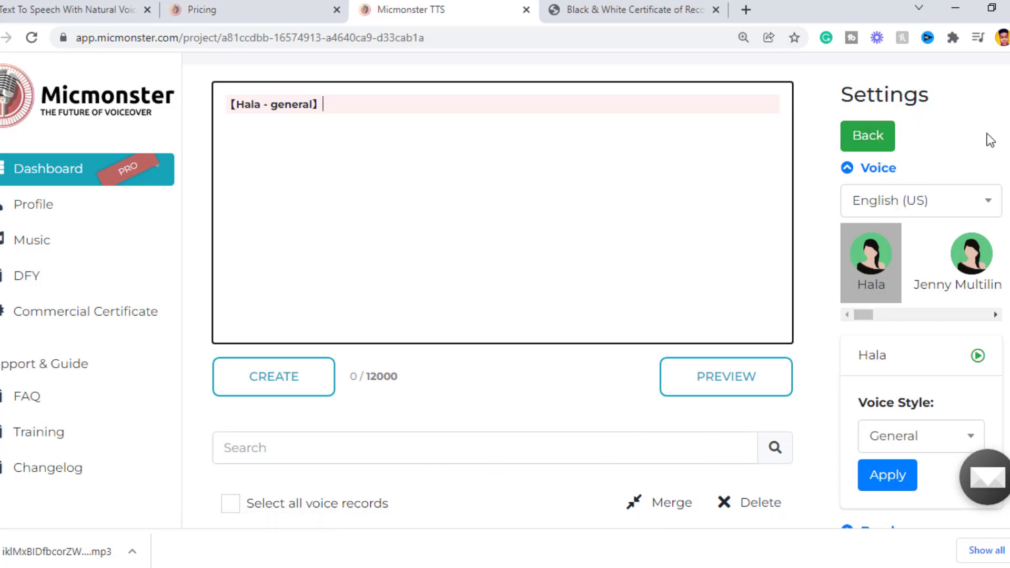
scroll(1003, 142, down, 1)
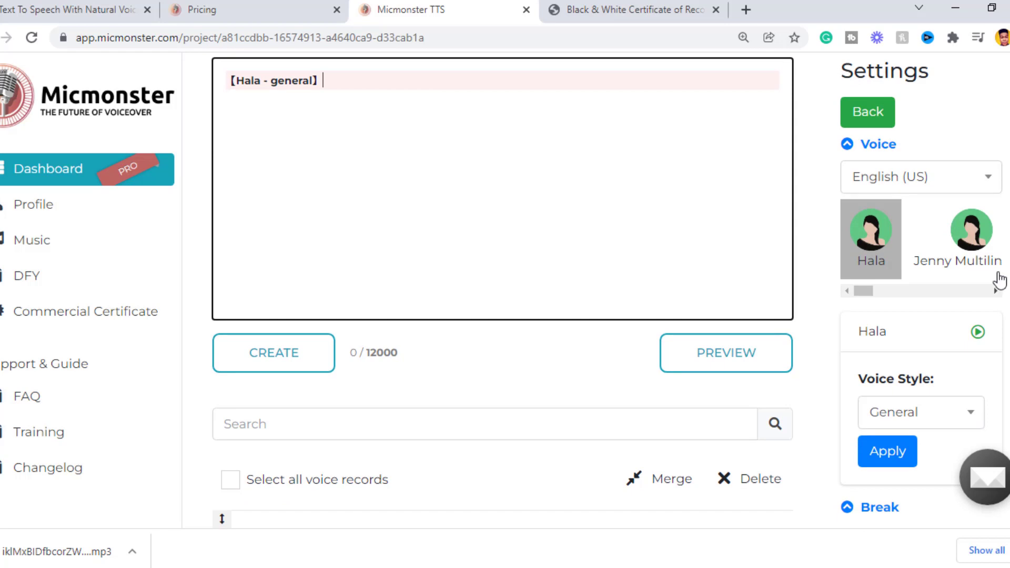
scroll(505, 284, down, 3)
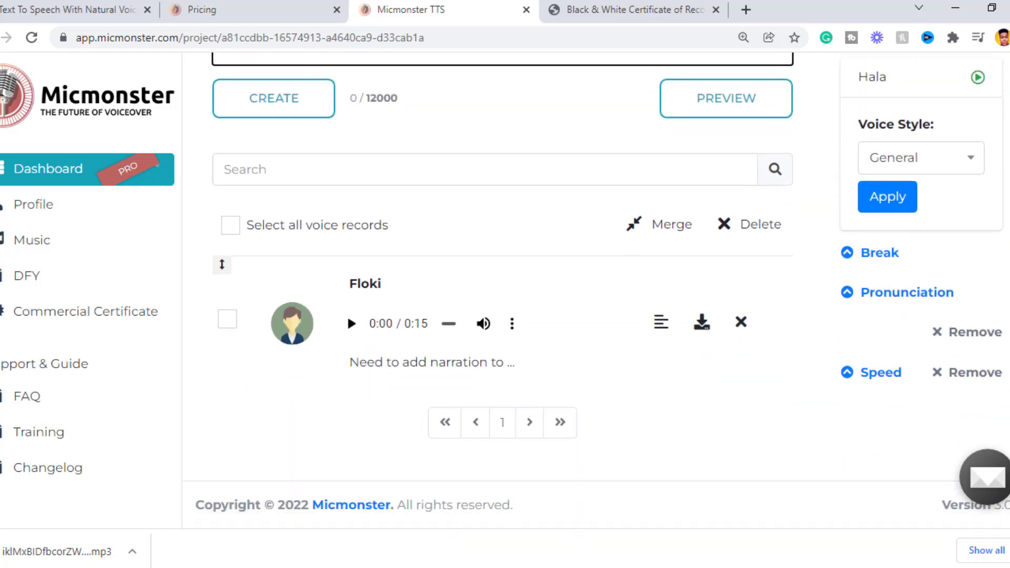
scroll(346, 314, up, 1)
scroll(347, 482, up, 2)
scroll(346, 482, up, 2)
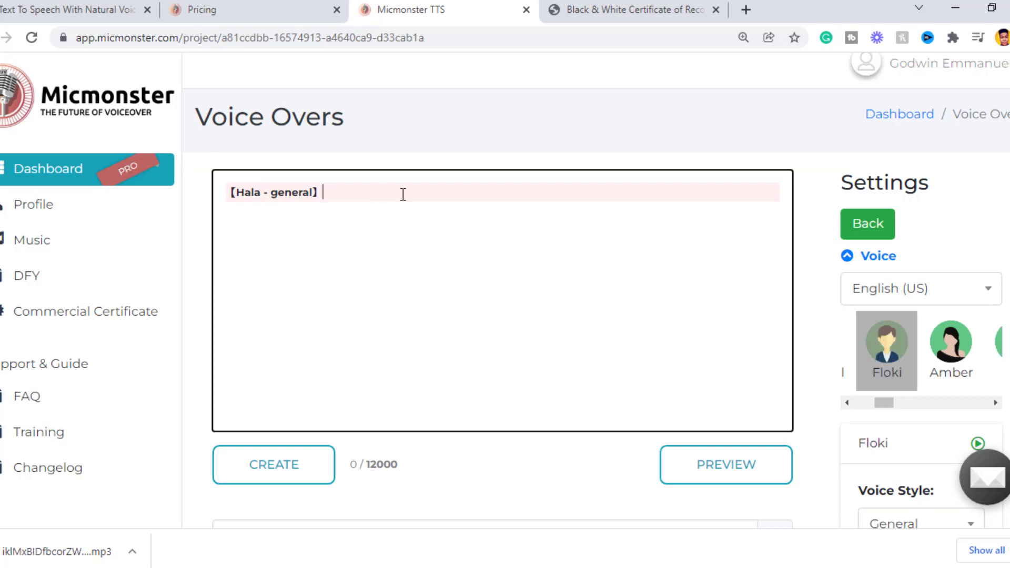
text(hey guys i)
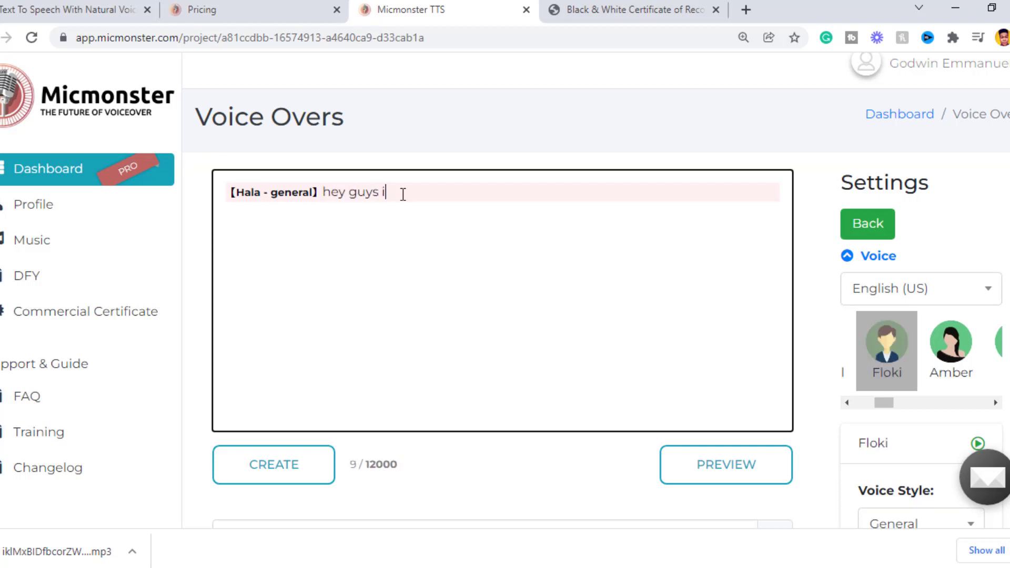
- Correct the greeting "hey guys, it's nice to see you all again" and voice it with Floki
key(BackSpace)
key(BackSpace)
text(, i)
key(BackSpace)
text(it's nei)
key(BackSpace)
key(BackSpace)
text(ice )
text(to see you a)
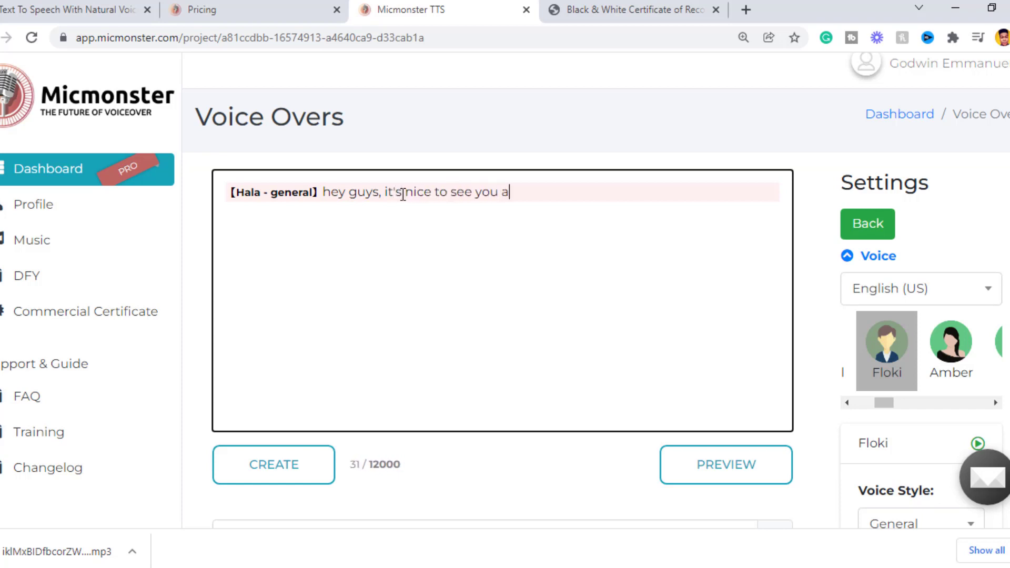
text(ll again)
mouse_move(557, 193)
mouse_down()
mouse_move(356, 176)
mouse_move(209, 198)
mouse_up()
click(892, 370)
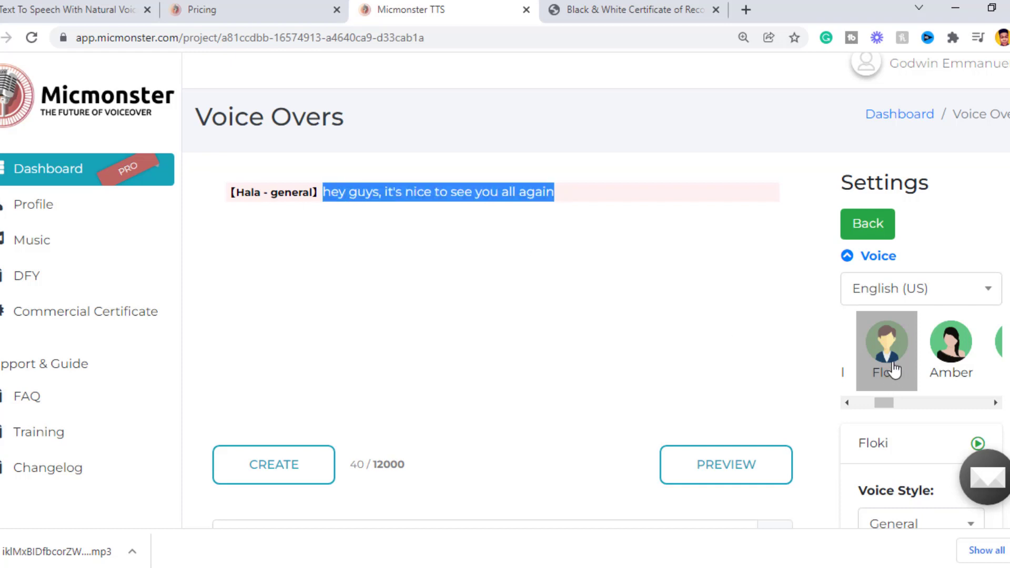
scroll(1000, 324, down, 2)
click(890, 381)
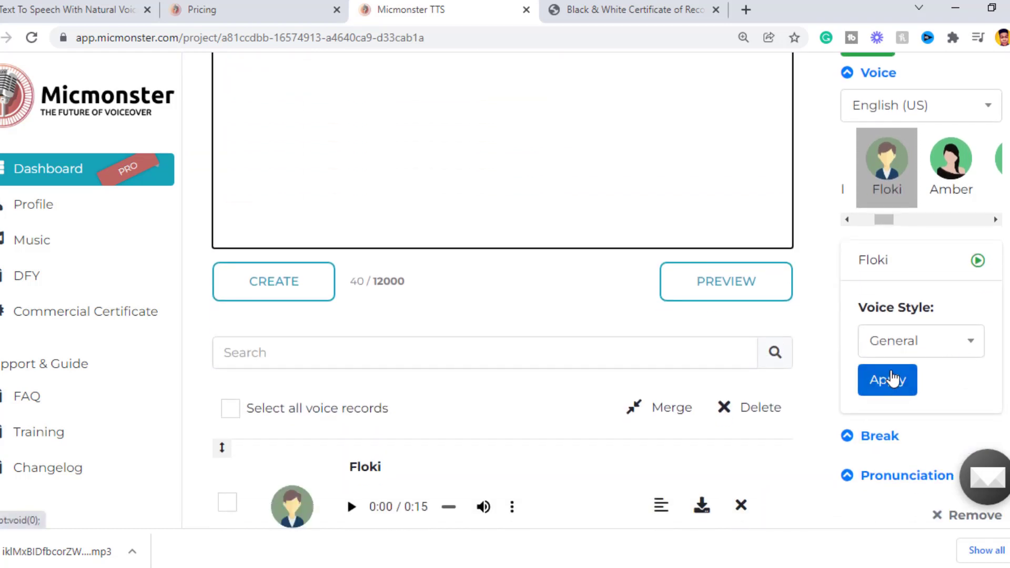
scroll(789, 315, up, 2)
- Add and correct a second line asking about Anna, voiced by Hala
key(Return)
text(Hey michale)
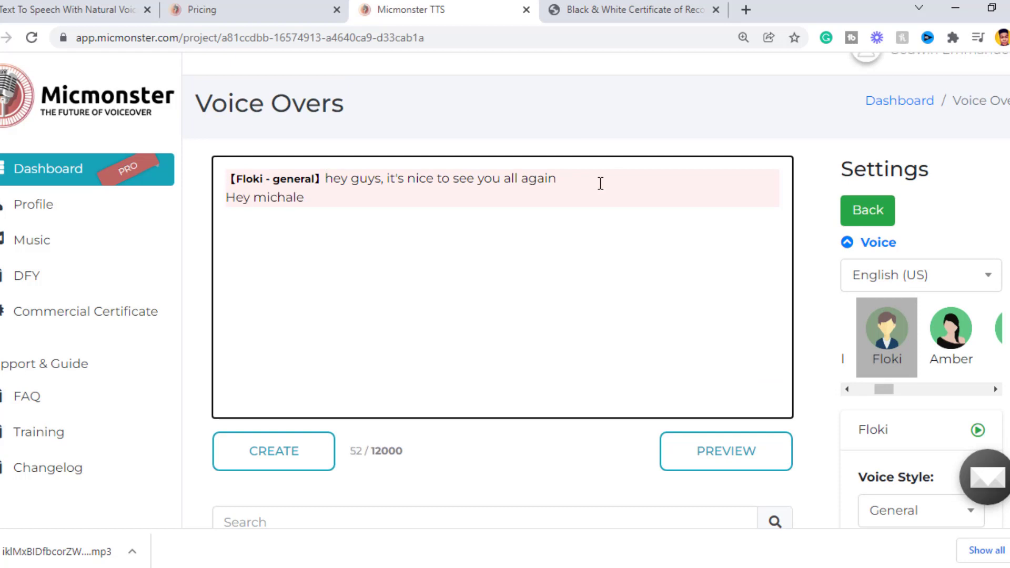
text(el, we haven't seen for)
key(ctrl+minus)
key(ctrl+minus)
text(a long)
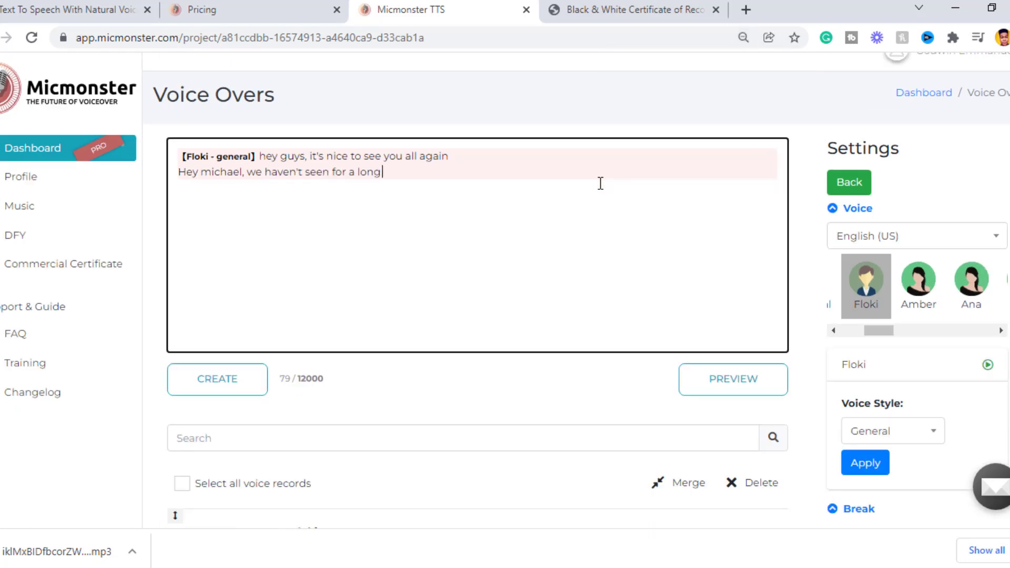
text( time/)
key(BackSpace)
text(, how is your d)
key(BackSpace)
key(BackSpace)
key(BackSpace)
text(Anna)
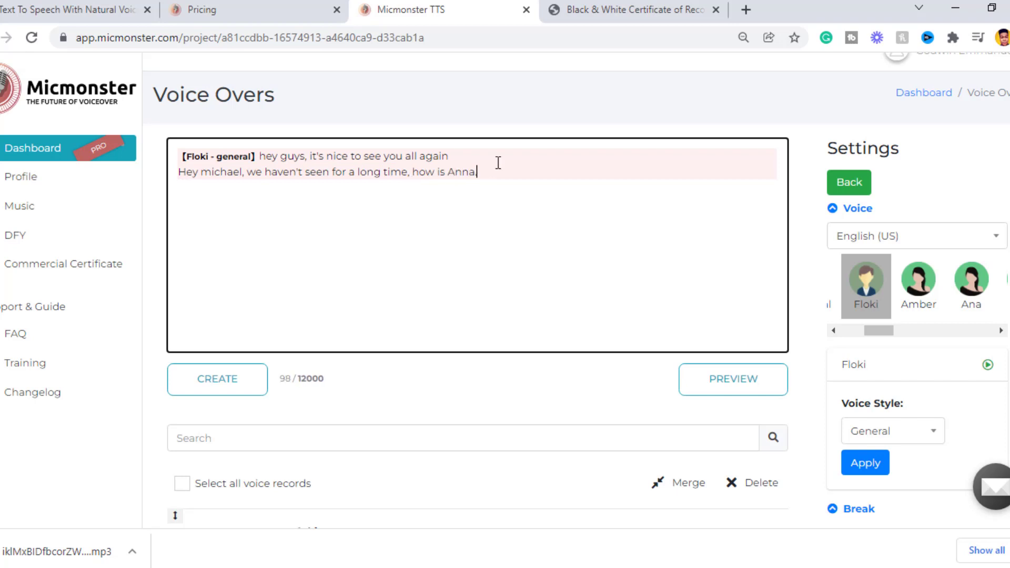
triple_click(498, 162)
click(832, 331)
click(866, 285)
scroll(601, 197, down, 2)
scroll(601, 198, up, 2)
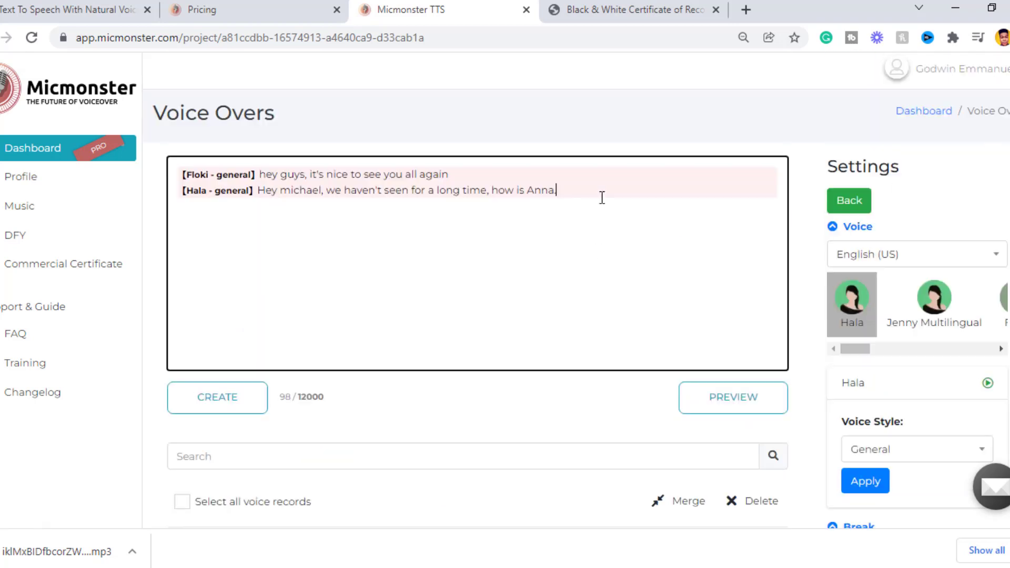
- Add a Floki-voiced third line saying Anna is great and asking for a number
key(Return)
text(She is great, )
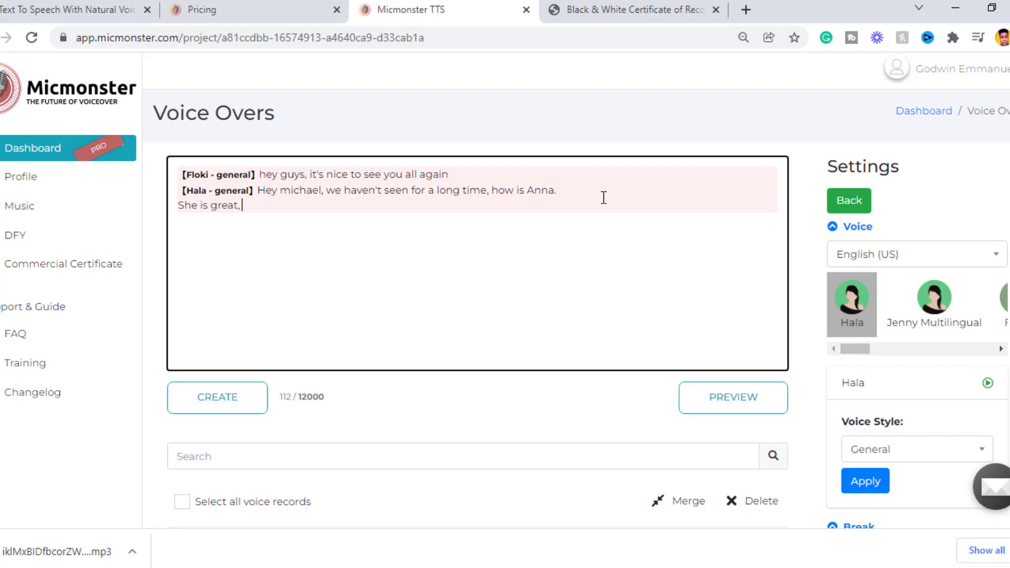
text(am kind of on my way to meet up with )
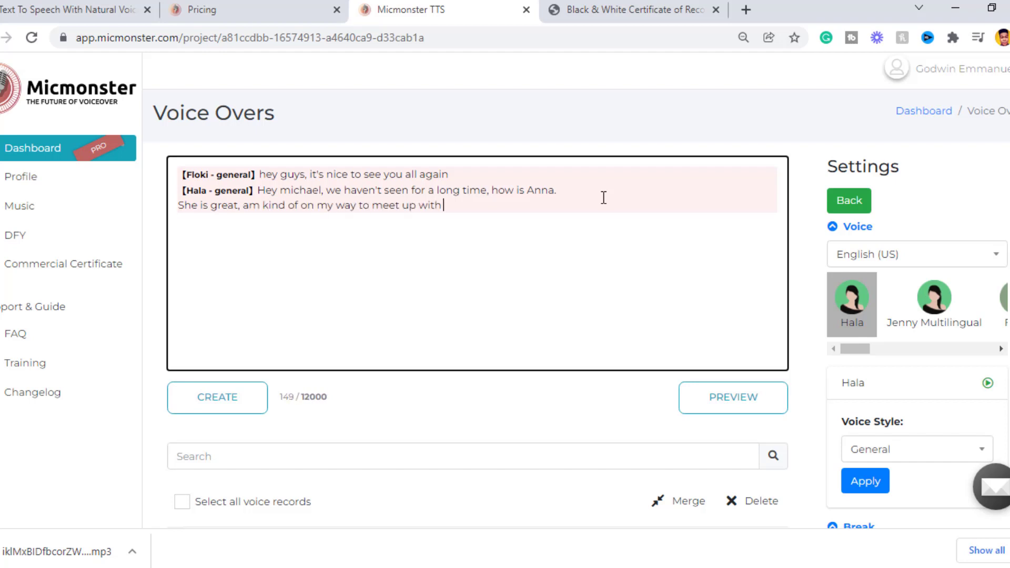
text(some friends, can i get your number to keep in touch with you.)
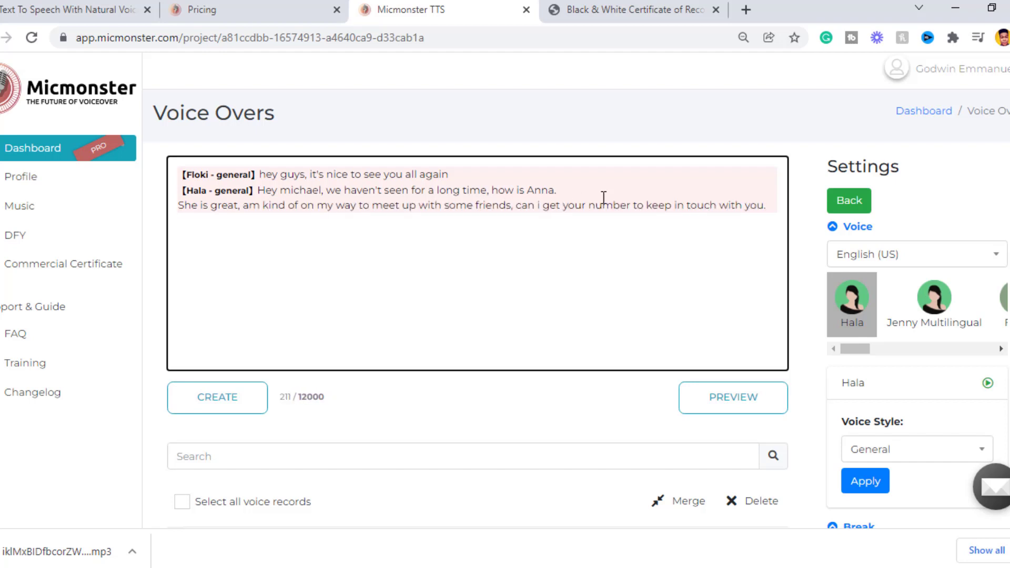
drag(179, 207, 770, 225)
drag(855, 348, 876, 349)
click(877, 308)
drag(772, 220, 177, 207)
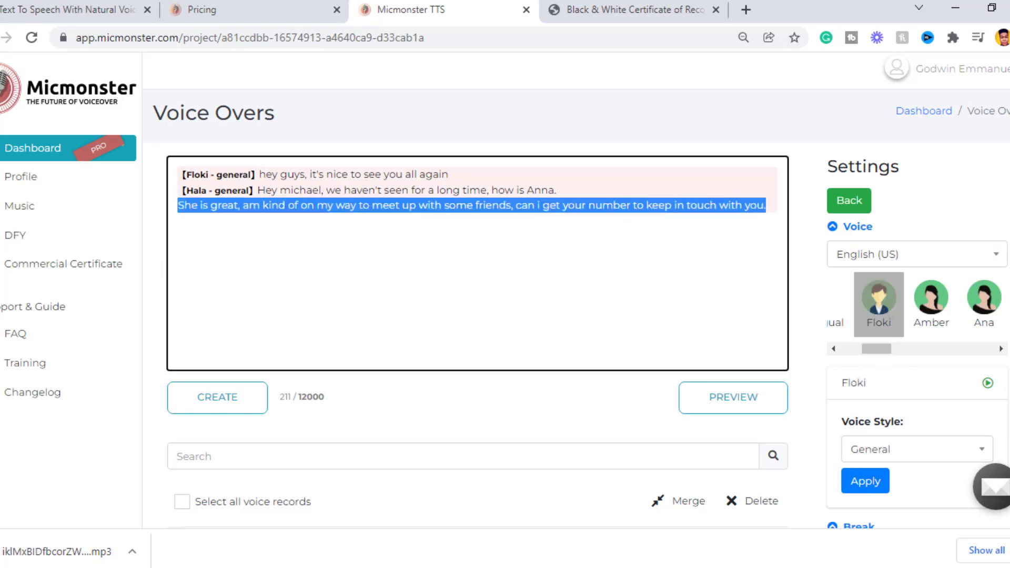
click(878, 308)
scroll(883, 308, down, 1)
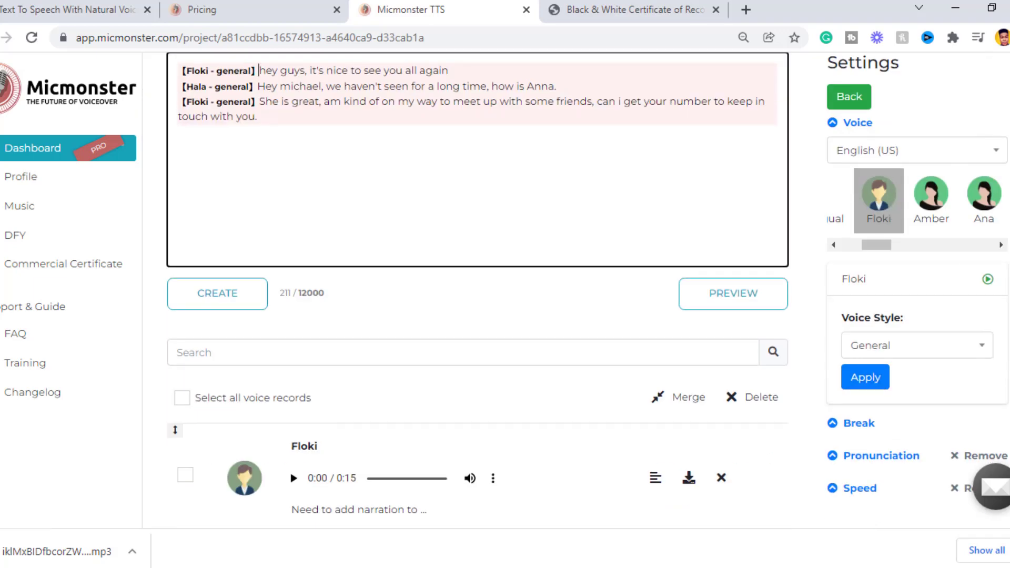
scroll(504, 292, down, 2)
scroll(505, 293, up, 2)
scroll(505, 292, down, 2)
scroll(505, 292, up, 1)
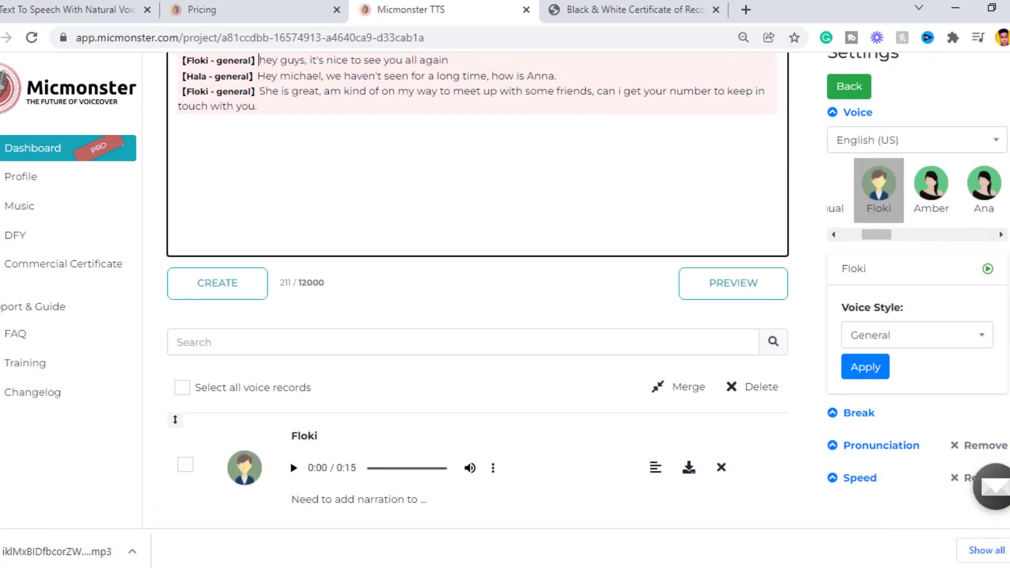
- Create the Floki/Hala dialogue record, play it, and view then close its full script
click(201, 289)
scroll(366, 305, down, 1)
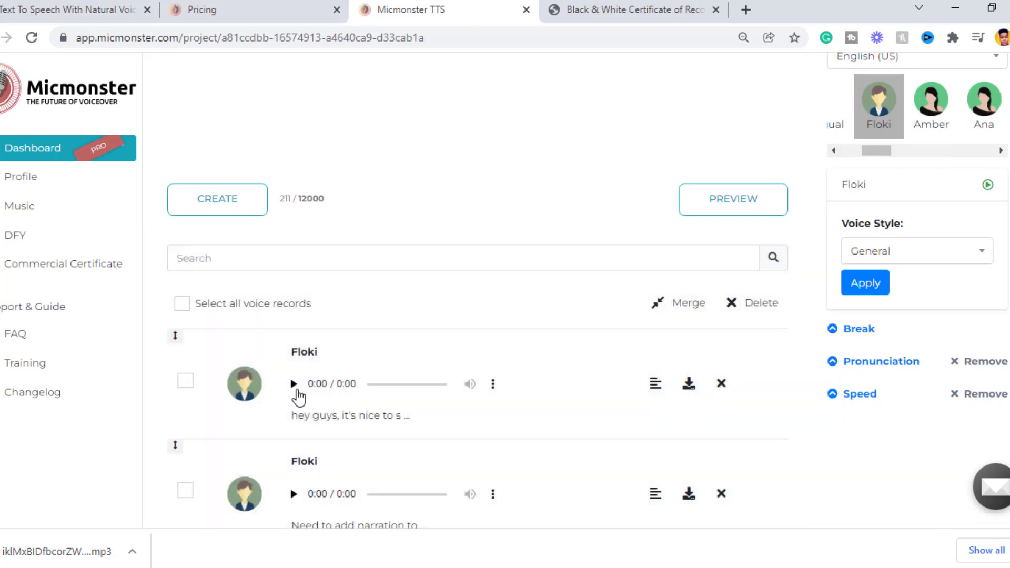
click(294, 384)
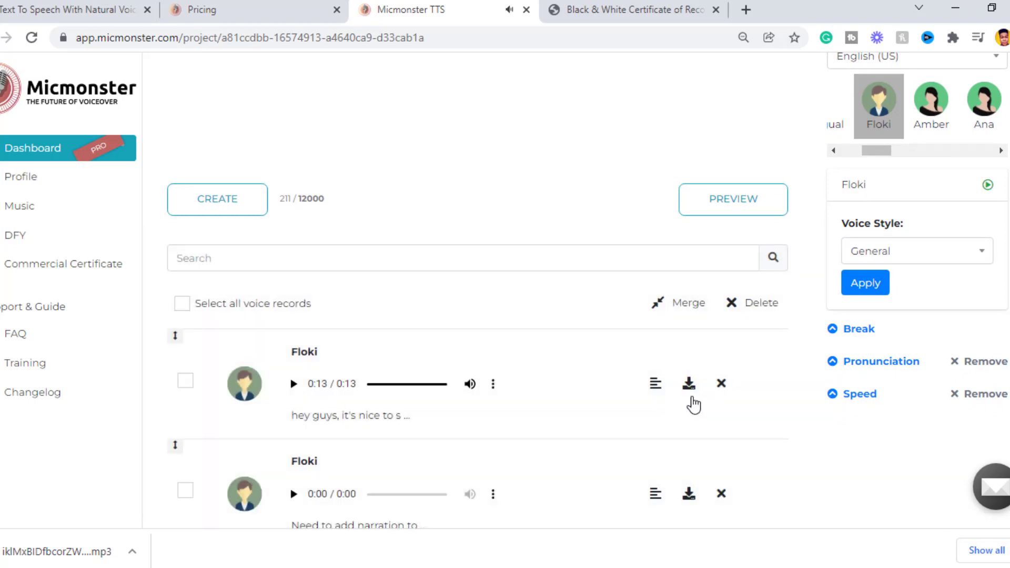
click(656, 385)
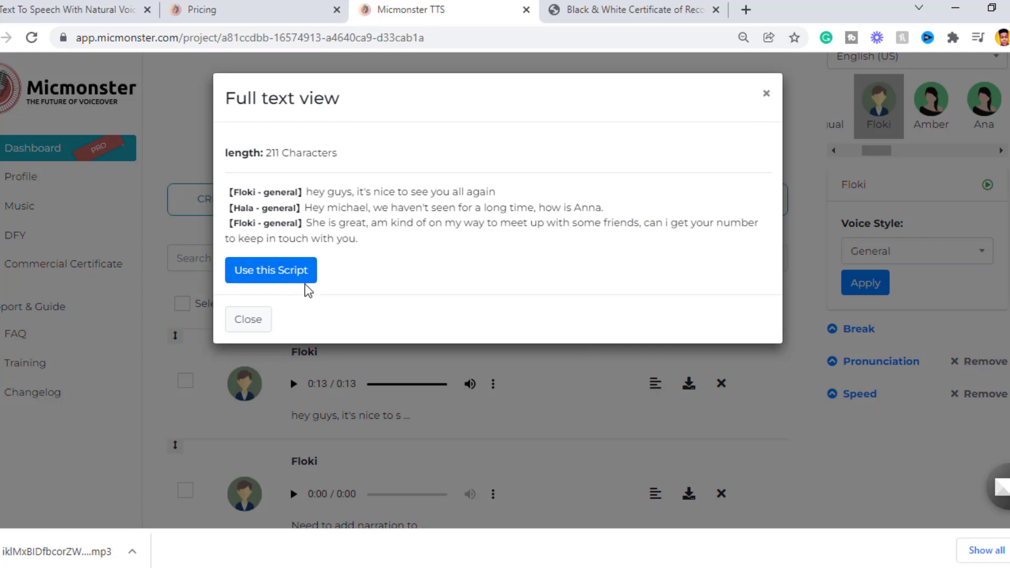
click(291, 275)
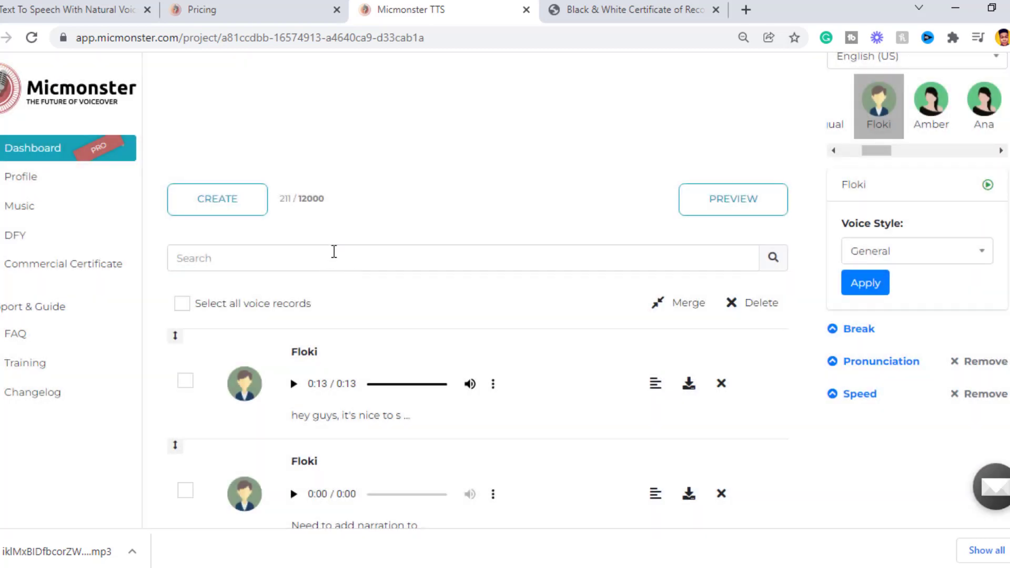
scroll(474, 316, up, 2)
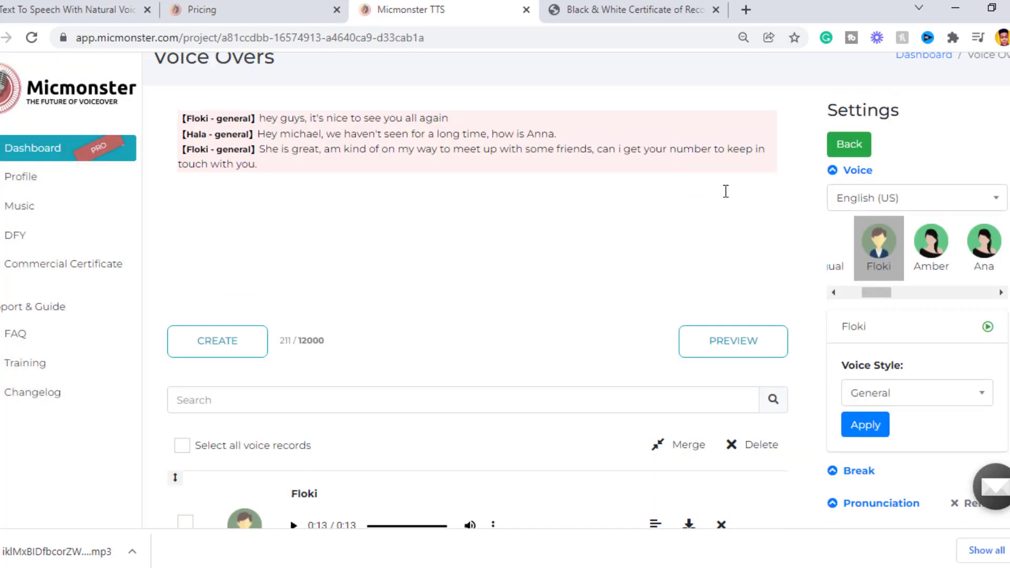
scroll(474, 316, down, 3)
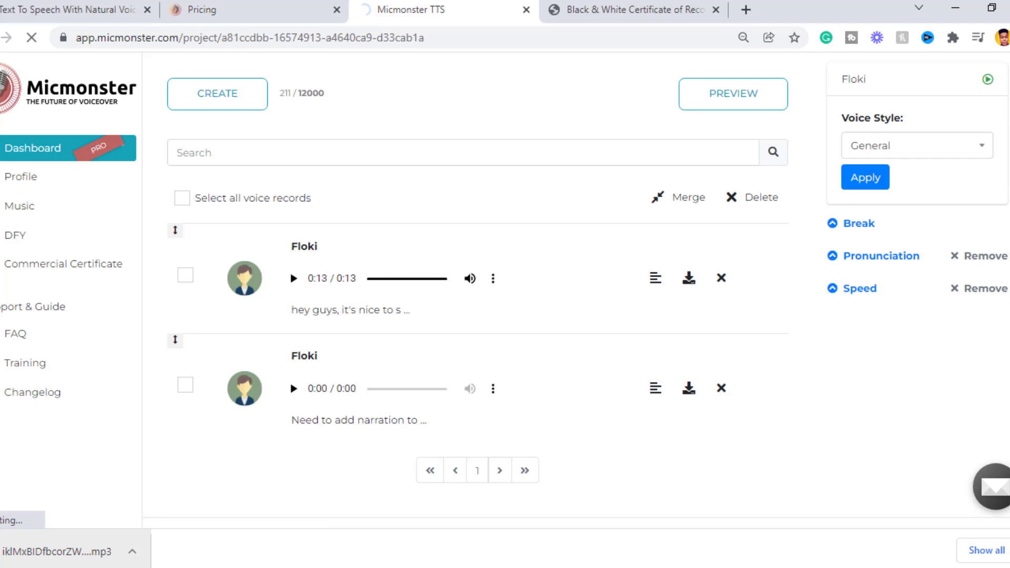
scroll(294, 392, up, 1)
click(293, 384)
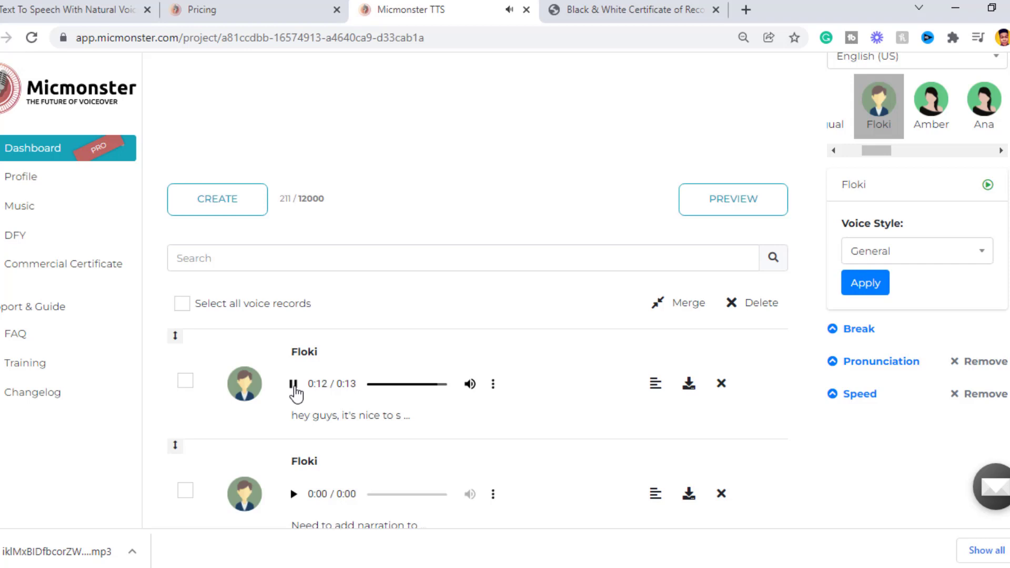
scroll(652, 415, down, 2)
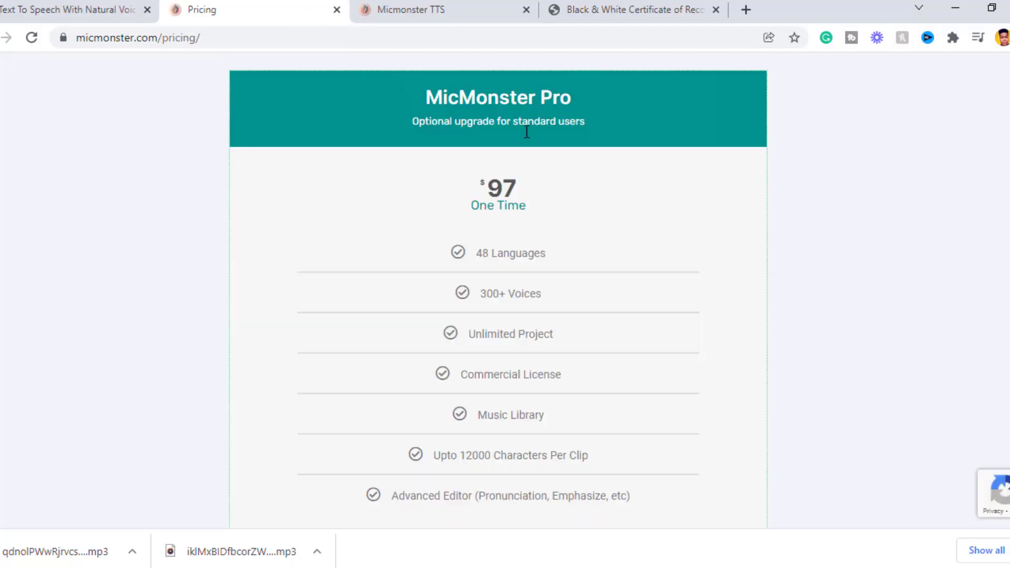
scroll(505, 293, up, 10)
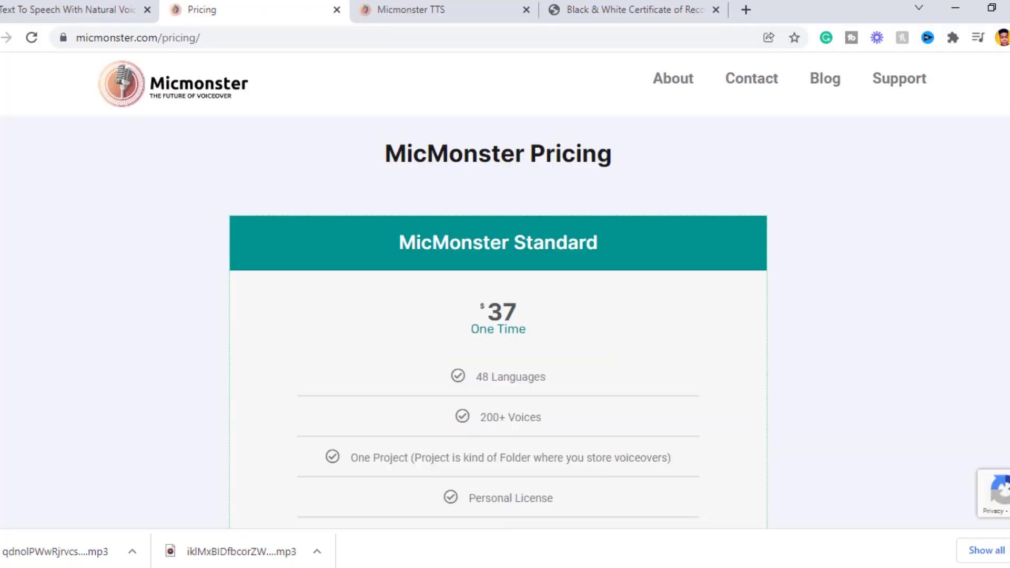